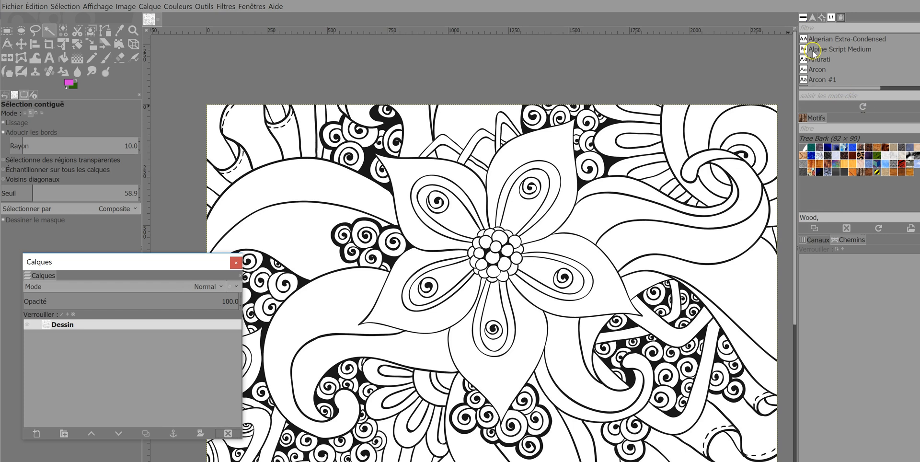
pyautogui.click(247, 7)
pyautogui.moveTo(252, 31)
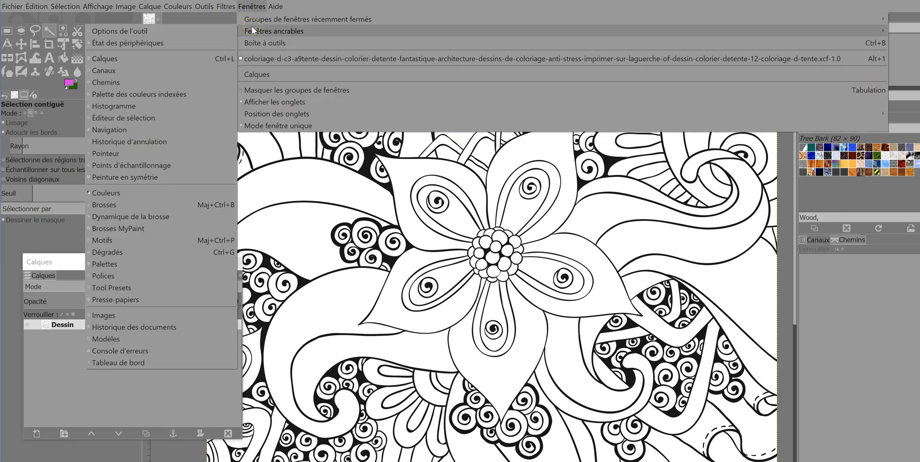
pyautogui.click(134, 154)
pyautogui.click(837, 280)
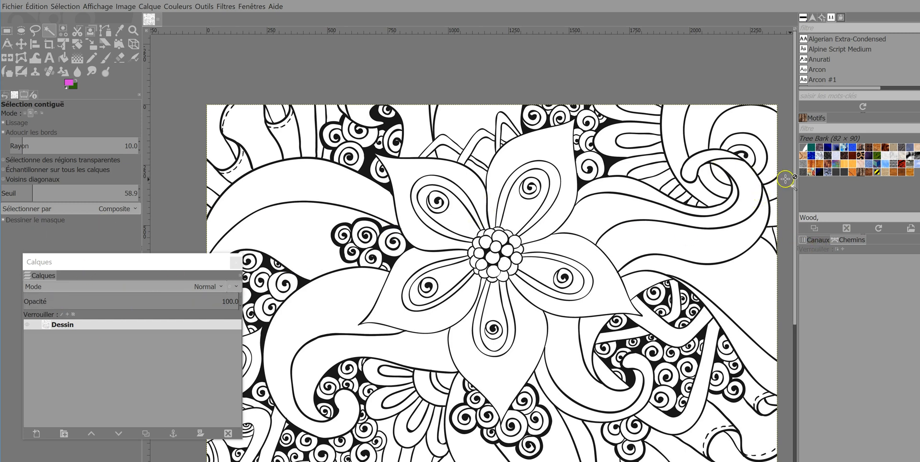
pyautogui.moveTo(846, 240)
pyautogui.mouseDown()
pyautogui.moveTo(815, 268)
pyautogui.moveTo(605, 256)
pyautogui.moveTo(579, 229)
pyautogui.moveTo(580, 240)
pyautogui.moveTo(856, 241)
pyautogui.mouseUp()
# Step: Detach the Navigation dialog from its dock and re-dock it as the last tab of the same group
pyautogui.click(839, 17)
pyautogui.click(813, 18)
pyautogui.moveTo(813, 19); pyautogui.dragTo(648, 61)
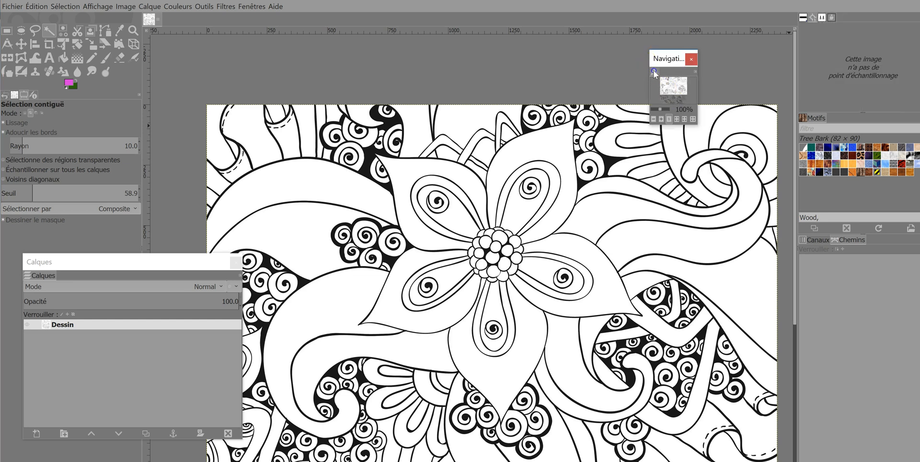
pyautogui.click(840, 16)
pyautogui.click(842, 17)
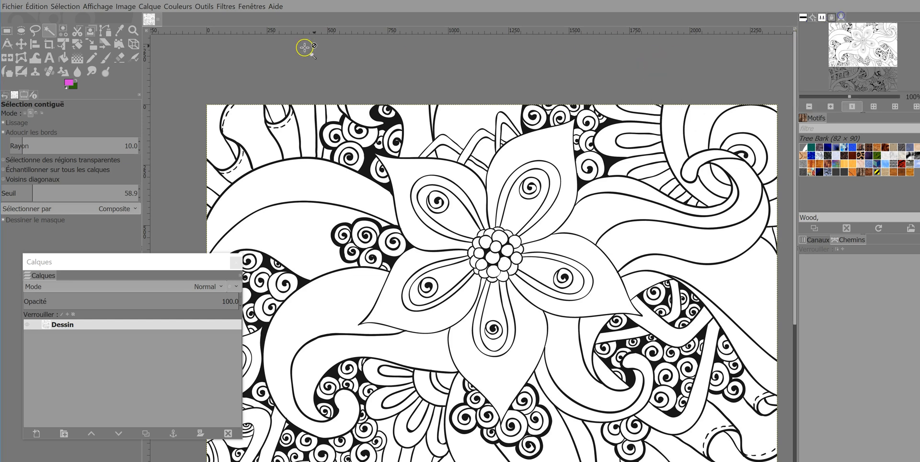
pyautogui.click(4, 94)
pyautogui.click(14, 95)
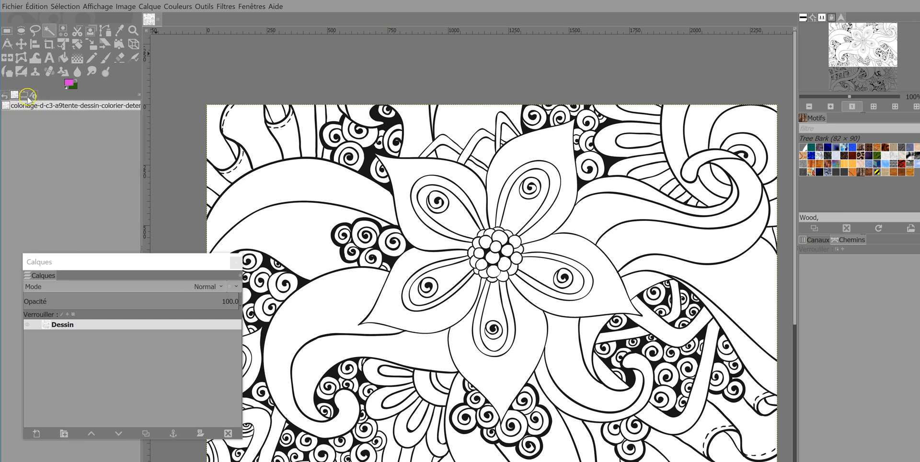
pyautogui.click(24, 96)
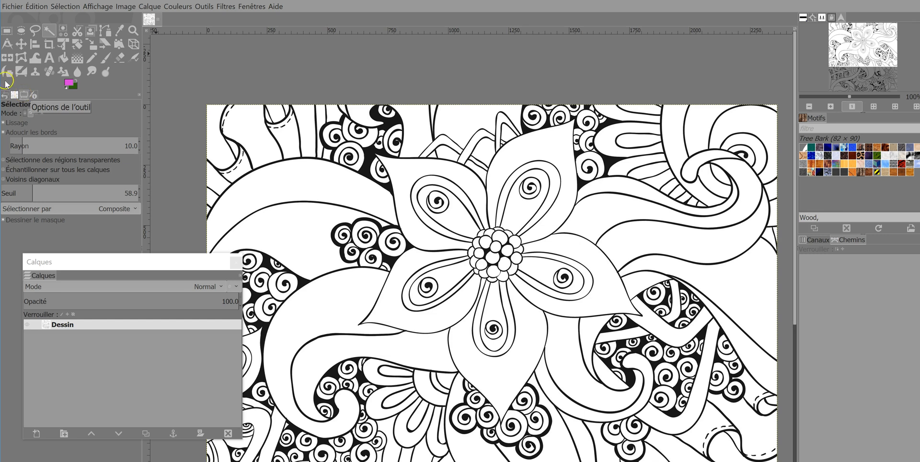
# Step: Move the floating Calques window higher over the workspace and duplicate the Dessin layer
pyautogui.moveTo(90, 267); pyautogui.dragTo(133, 202)
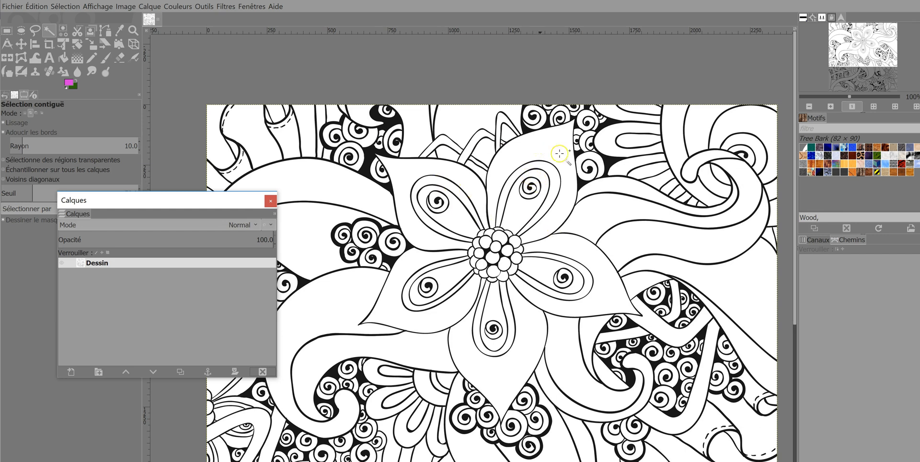
pyautogui.scroll(1, 474, 205)
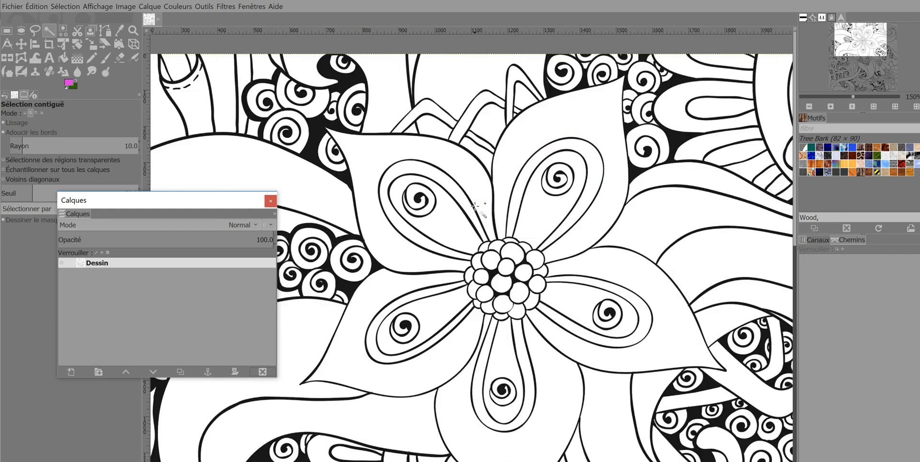
pyautogui.scroll(-1, 474, 205)
pyautogui.scroll(1, 475, 205)
pyautogui.click(179, 372)
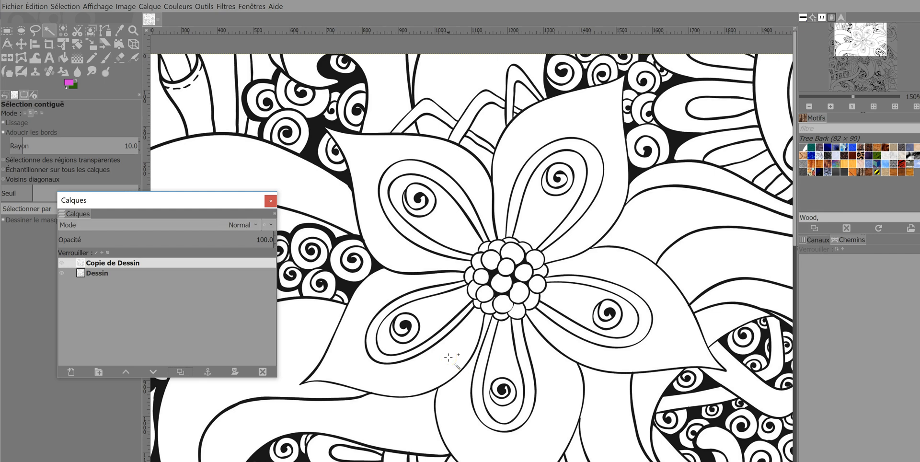
# Step: Set the contiguous selection to add to the current selection and select the outer areas of all the central flower's petals
pyautogui.click(29, 111)
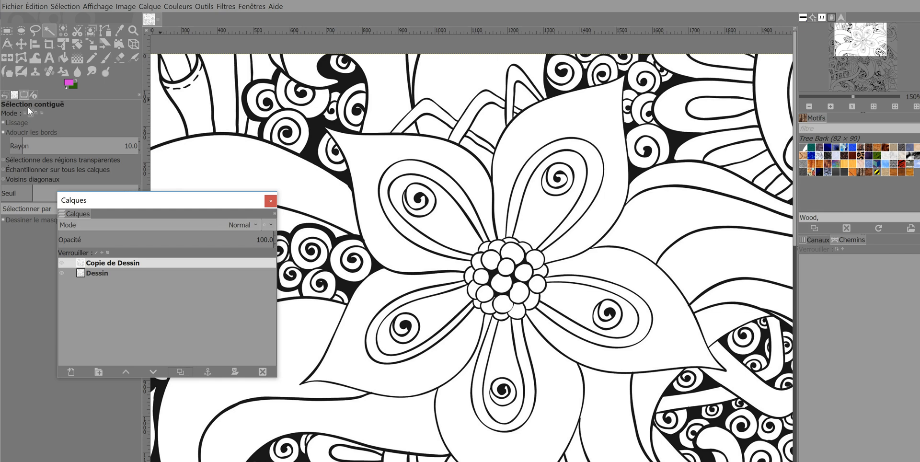
pyautogui.click(32, 113)
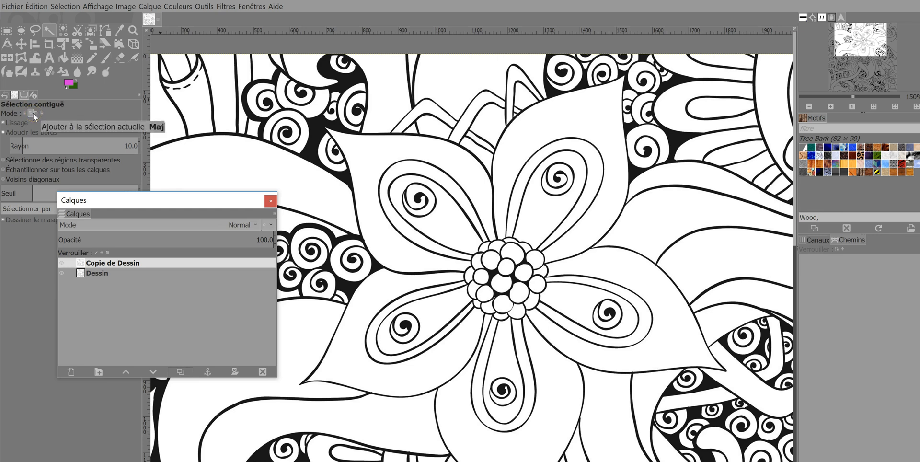
pyautogui.click(32, 113)
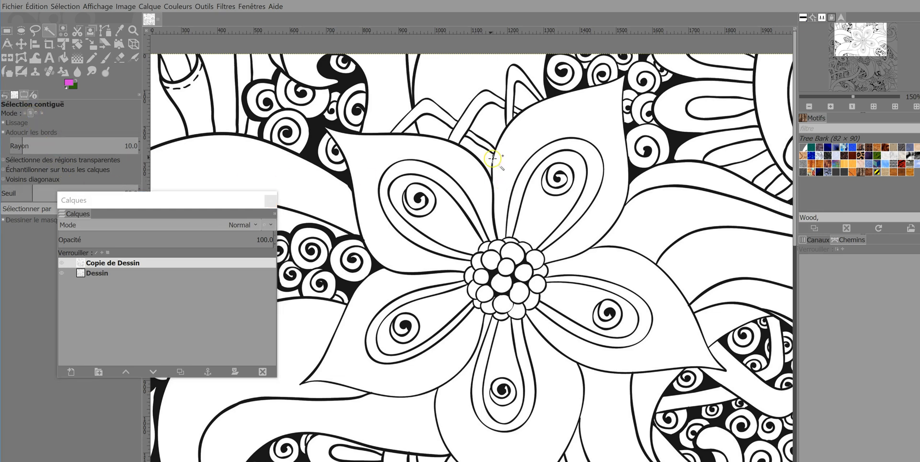
pyautogui.click(597, 111)
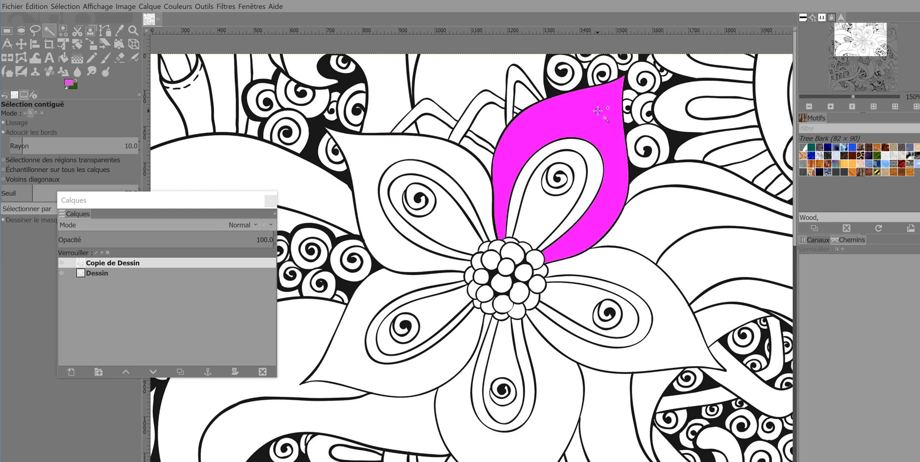
pyautogui.click(618, 262)
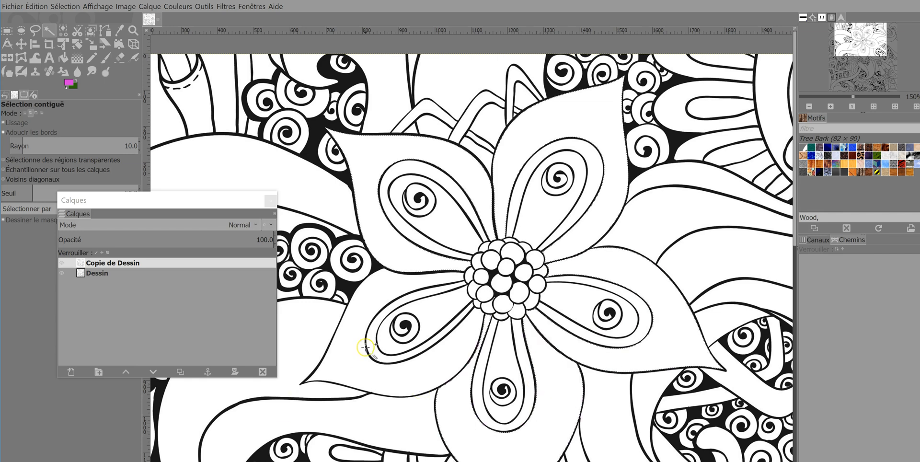
pyautogui.click(344, 360)
pyautogui.click(409, 286)
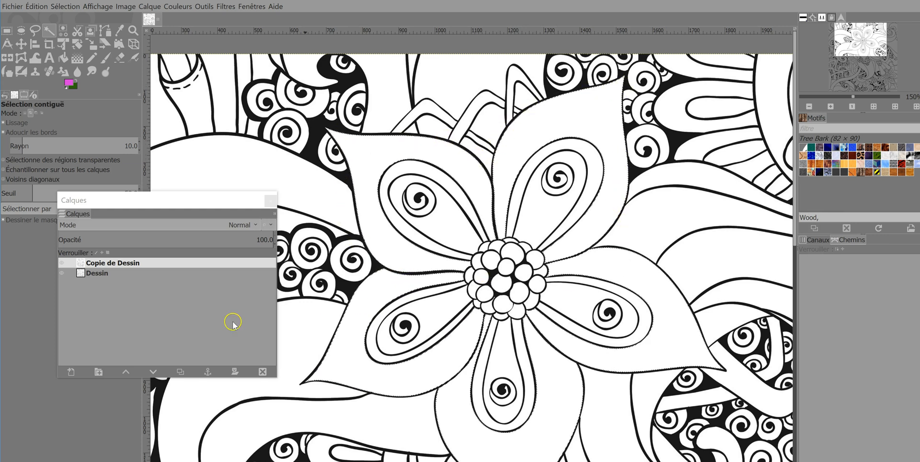
# Step: Activate the Remplissage tool and set its fill type to the foreground colour (couleur de PP)
pyautogui.click(66, 59)
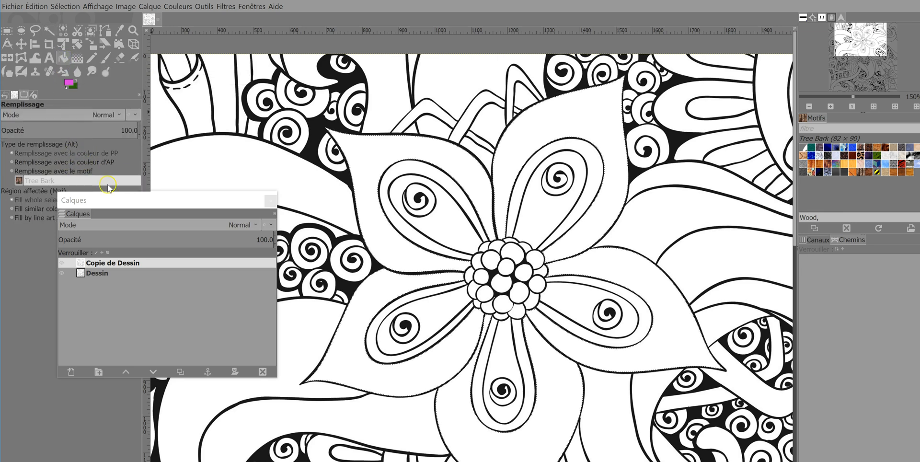
pyautogui.click(69, 83)
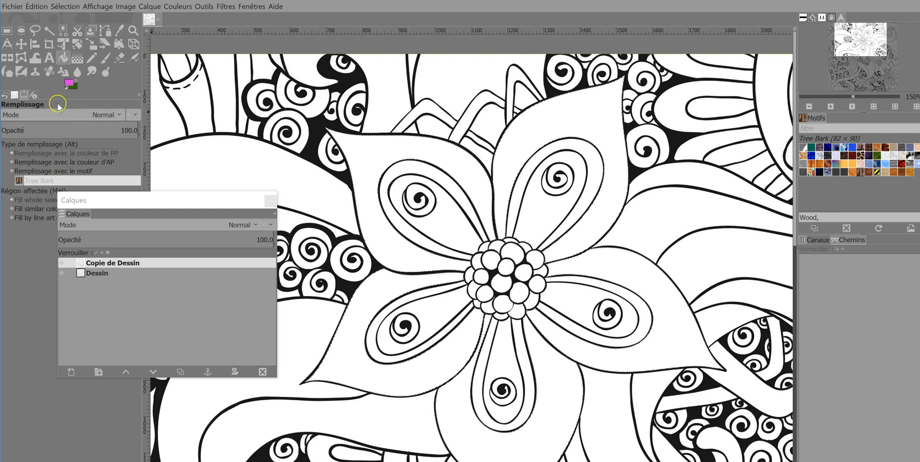
pyautogui.click(27, 162)
pyautogui.click(76, 88)
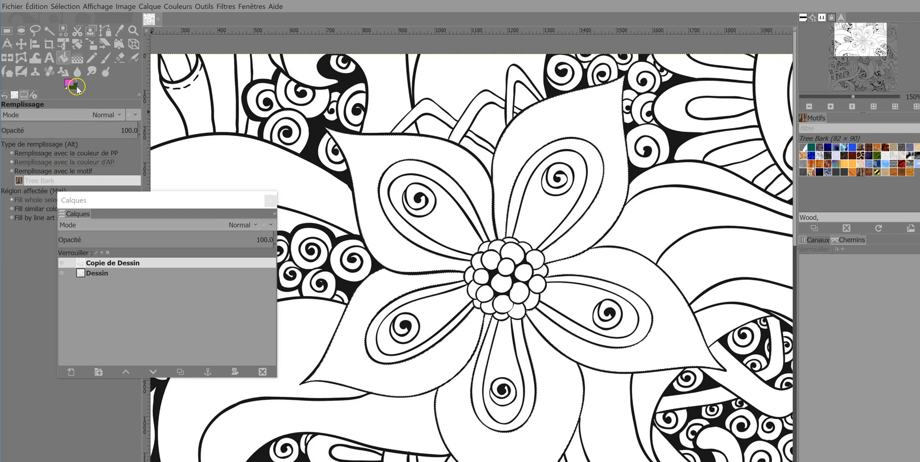
pyautogui.click(41, 170)
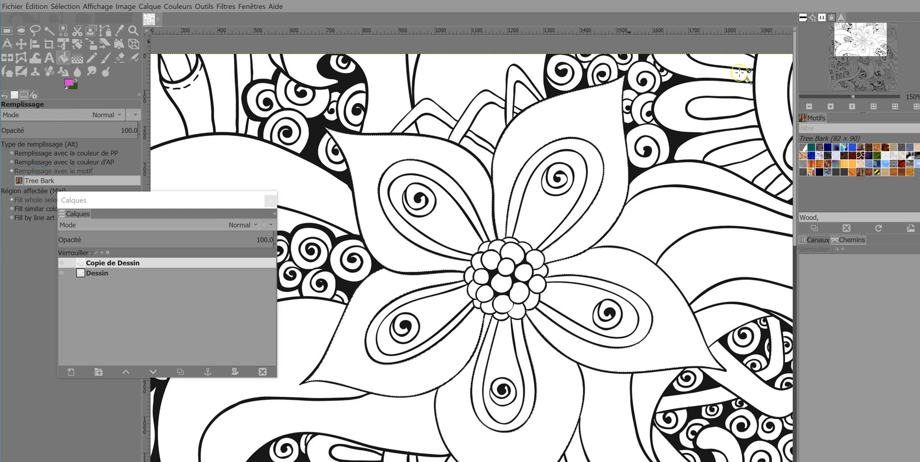
pyautogui.click(27, 155)
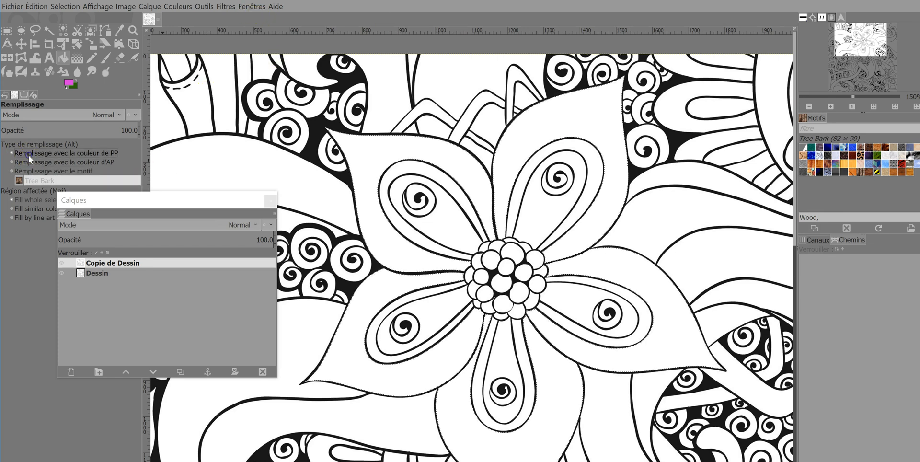
# Step: Set the foreground colour to a slightly darker magenta, ce3acf
pyautogui.click(69, 85)
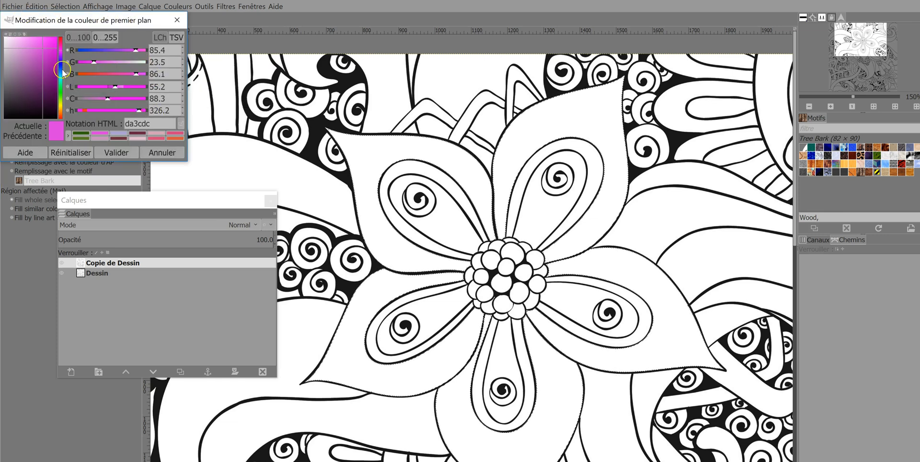
pyautogui.click(38, 49)
pyautogui.moveTo(38, 50); pyautogui.dragTo(45, 61)
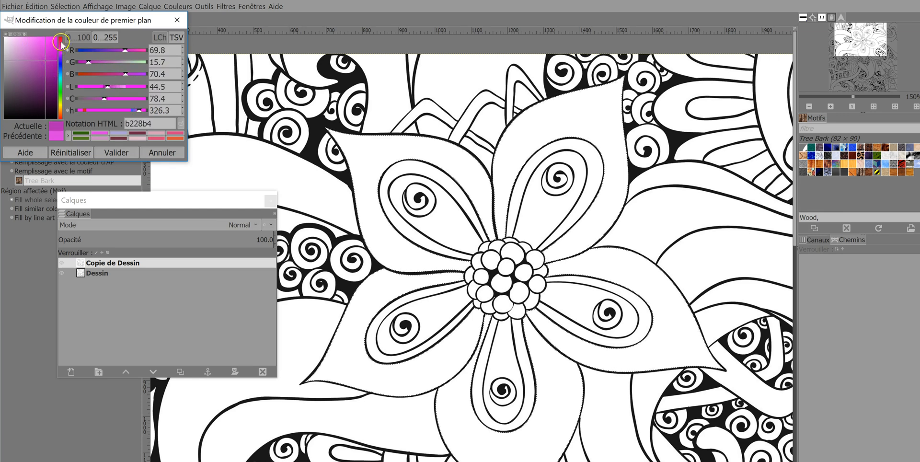
pyautogui.click(43, 59)
pyautogui.click(43, 52)
pyautogui.click(124, 152)
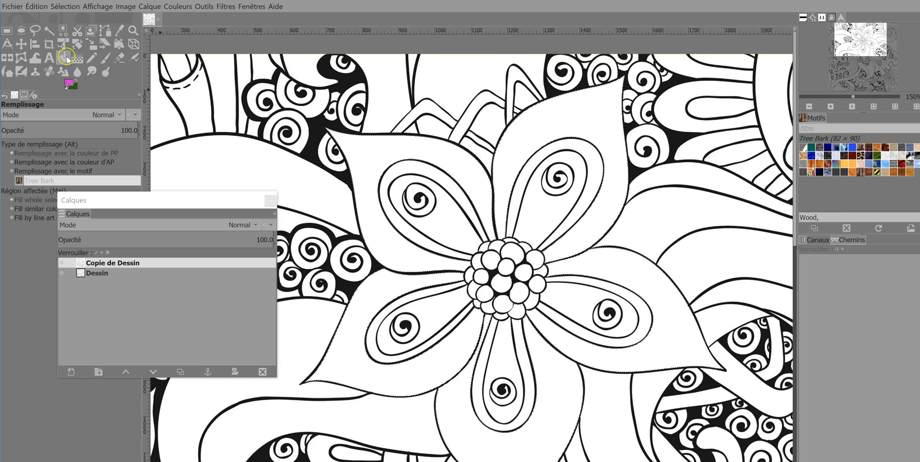
# Step: Try filling the selected petals with the magenta foreground colour at 100 opacity, and undo that fill
pyautogui.click(367, 145)
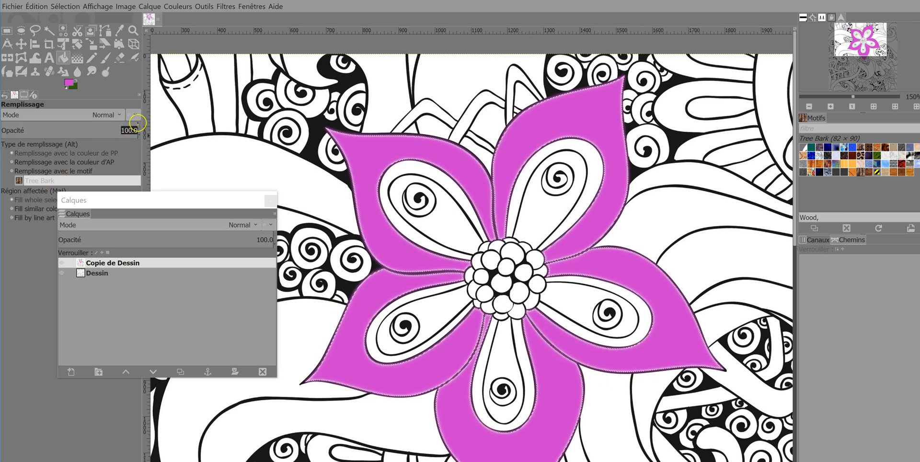
pyautogui.click(136, 124)
pyautogui.moveTo(137, 123)
pyautogui.mouseDown()
pyautogui.moveTo(43, 126)
pyautogui.moveTo(121, 126)
pyautogui.mouseUp()
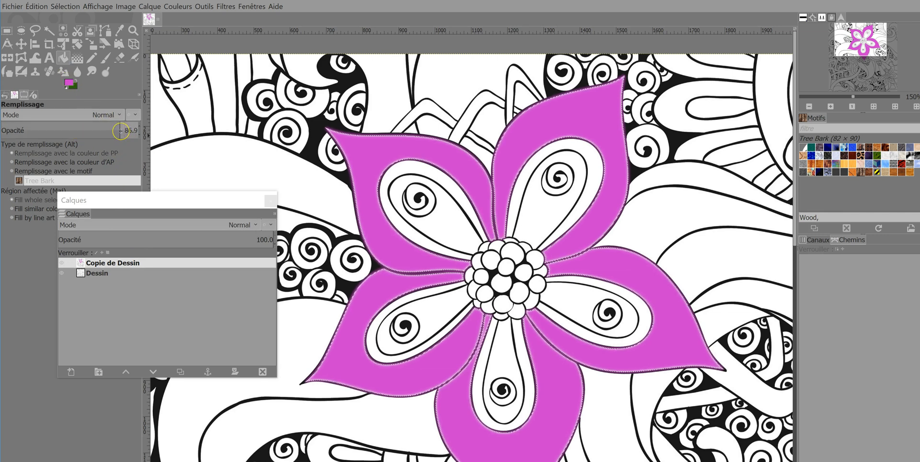
pyautogui.hotkey('ctrl', 'z')
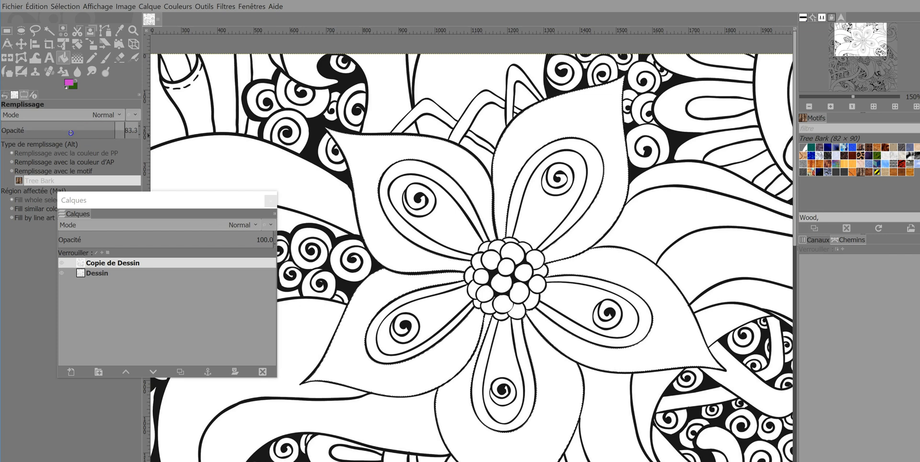
# Step: Fill the selected petals with magenta at 45.7 opacity, and fill them a second time at 44.8 opacity
pyautogui.moveTo(109, 127); pyautogui.dragTo(63, 129)
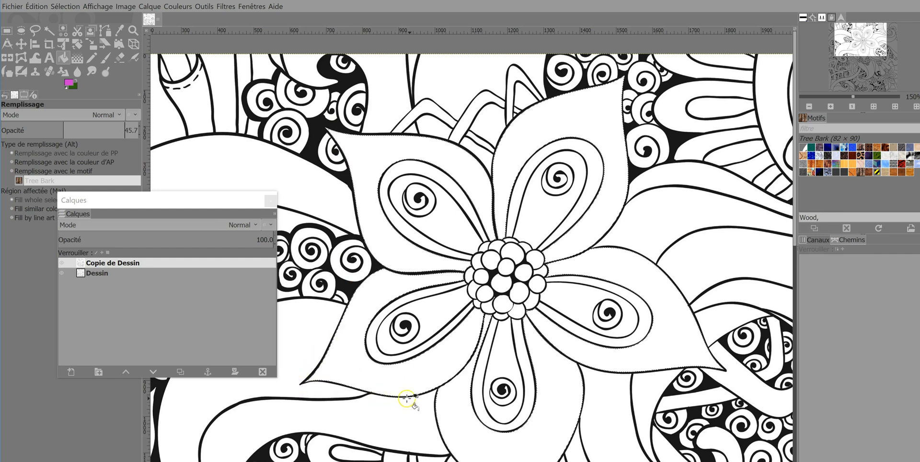
pyautogui.click(376, 144)
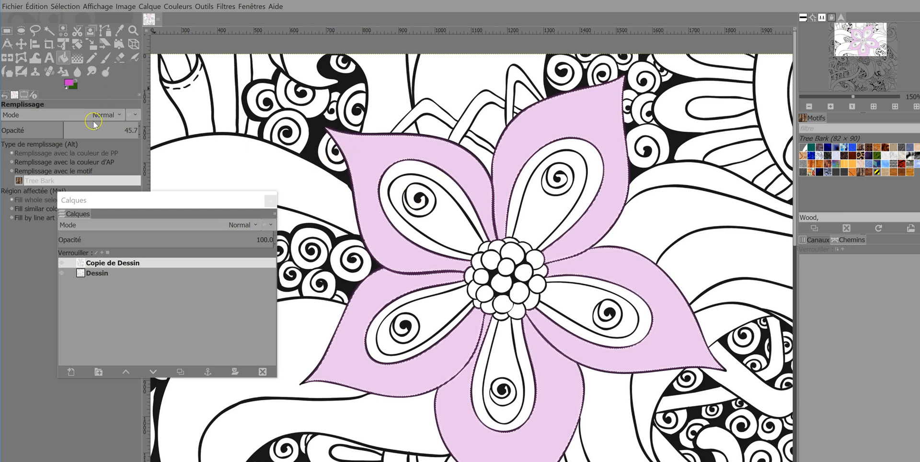
pyautogui.moveTo(103, 129)
pyautogui.mouseDown()
pyautogui.moveTo(127, 129)
pyautogui.moveTo(118, 129)
pyautogui.mouseUp()
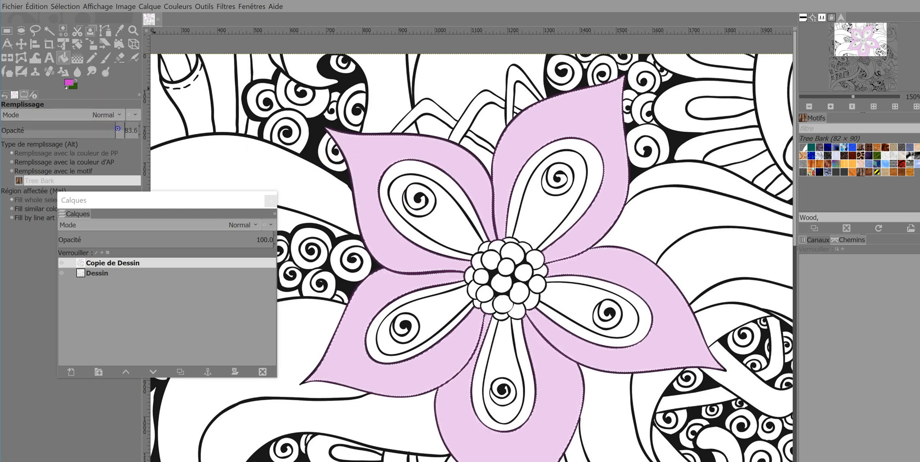
pyautogui.click(69, 83)
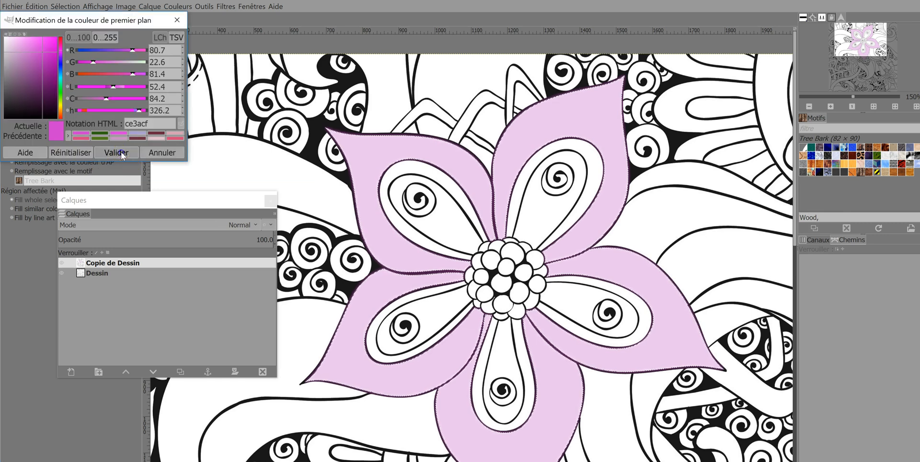
pyautogui.click(120, 151)
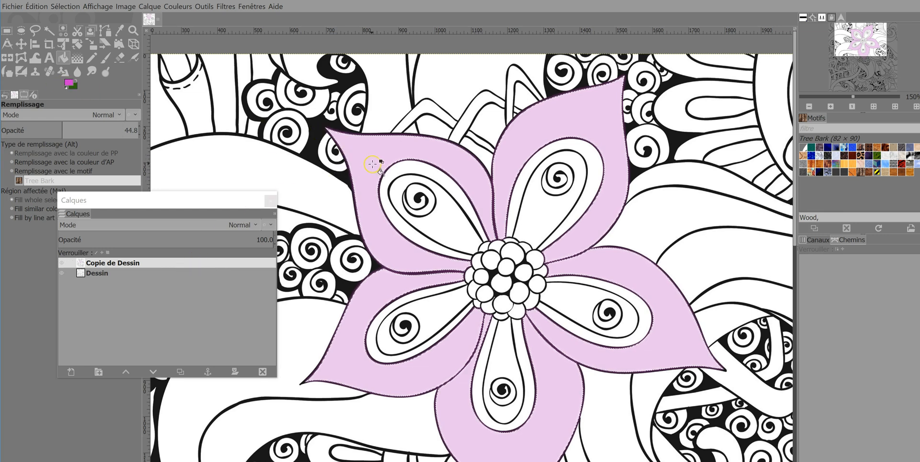
pyautogui.click(355, 150)
# Step: Raise the fill opacity to 89.8 and fill the selected petals again with the magenta foreground colour
pyautogui.click(64, 124)
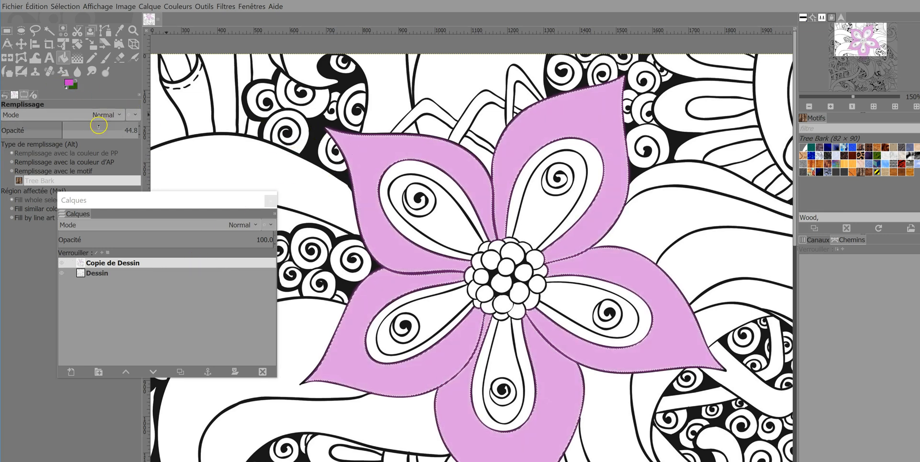
pyautogui.moveTo(64, 124); pyautogui.dragTo(124, 125)
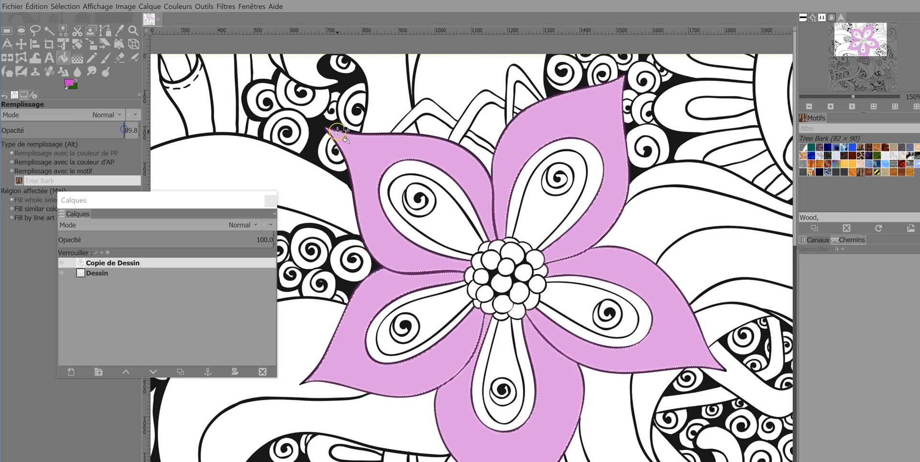
pyautogui.click(360, 149)
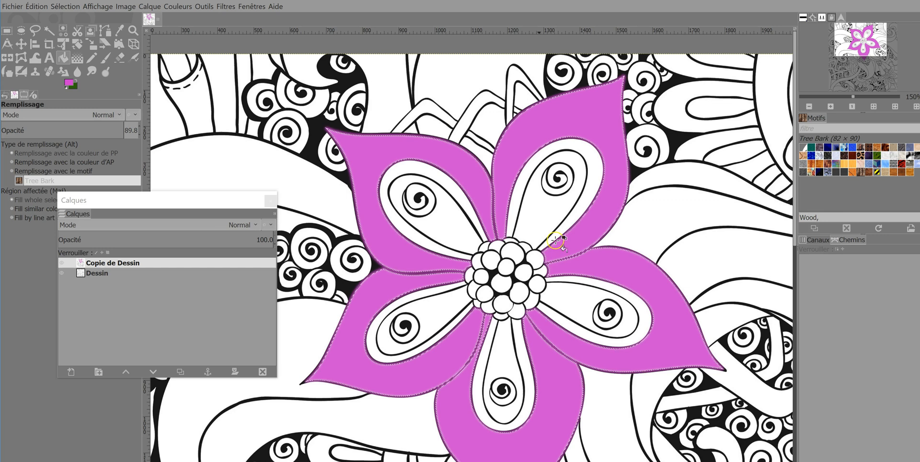
# Step: Clear the petal selection and make the Copie de Dessin layer the active one
pyautogui.click(66, 6)
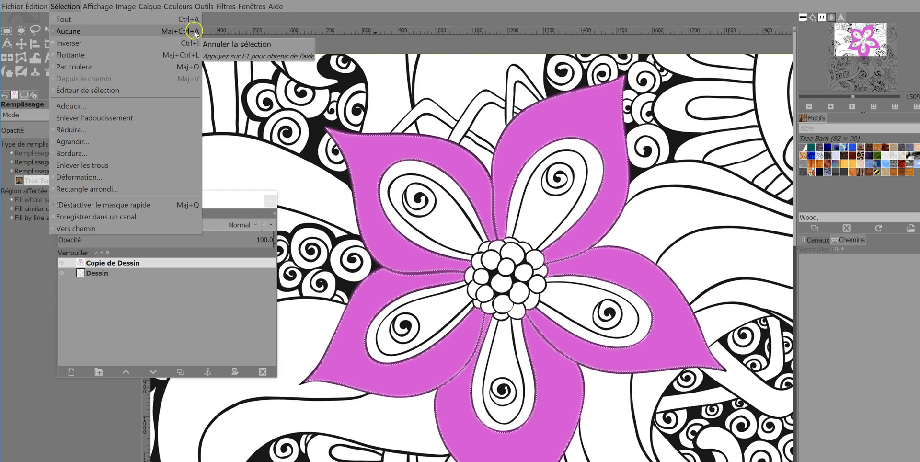
pyautogui.click(228, 33)
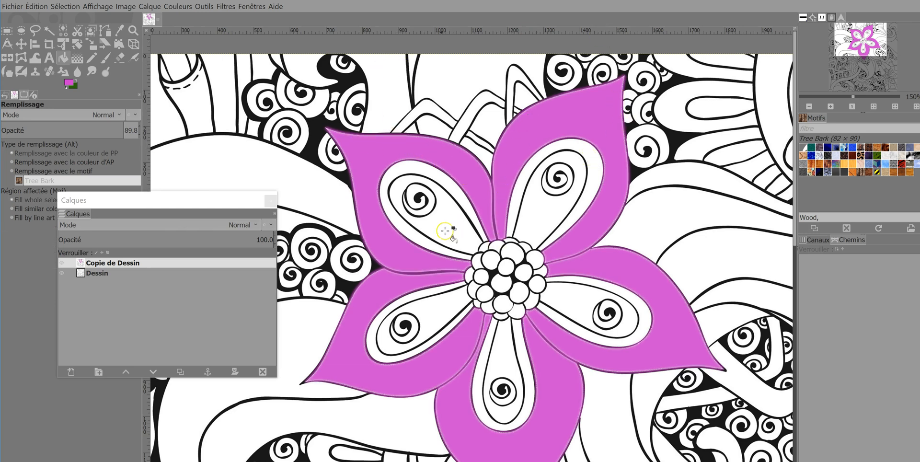
pyautogui.click(128, 263)
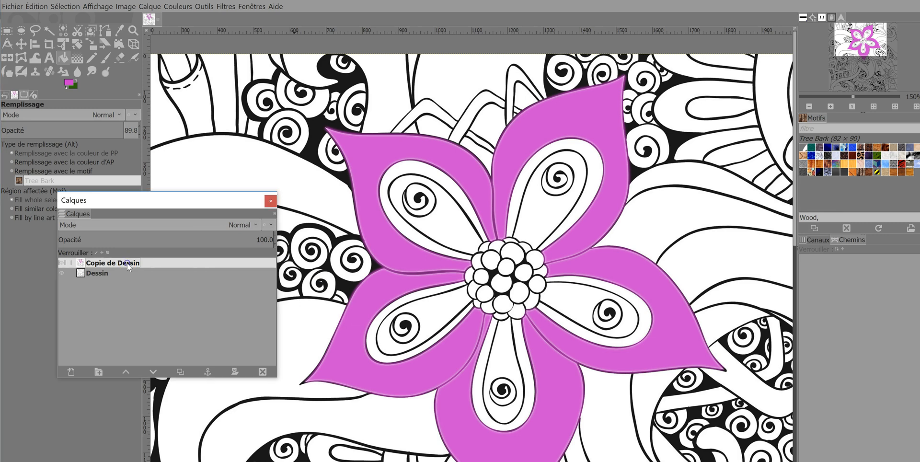
pyautogui.click(120, 272)
pyautogui.click(120, 267)
# Step: Select the inner teardrops of all five petals by contiguous colour, leaving the flower's centre out of the selection
pyautogui.press('u')
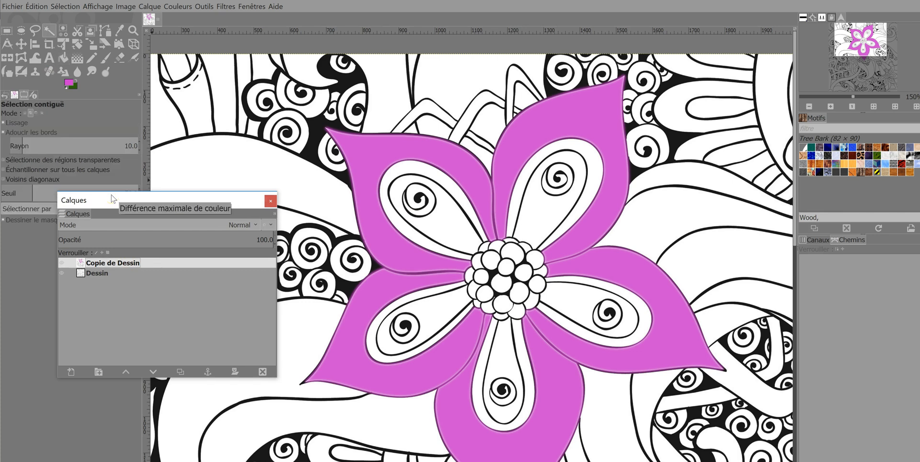
pyautogui.click(437, 221)
pyautogui.click(438, 221)
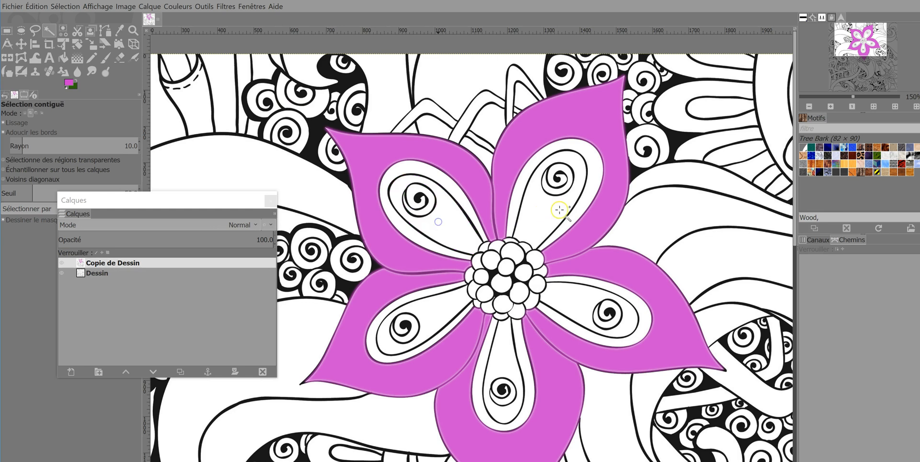
pyautogui.click(556, 206)
pyautogui.click(573, 307)
pyautogui.click(508, 362)
pyautogui.click(439, 316)
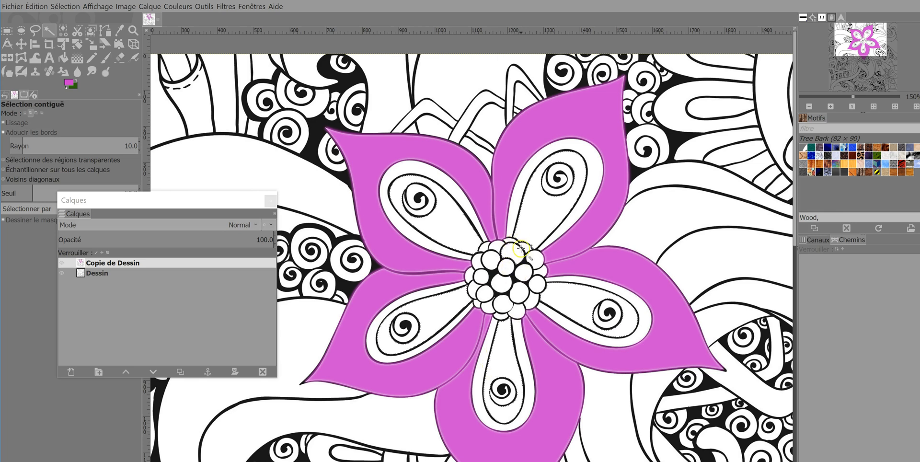
pyautogui.click(35, 112)
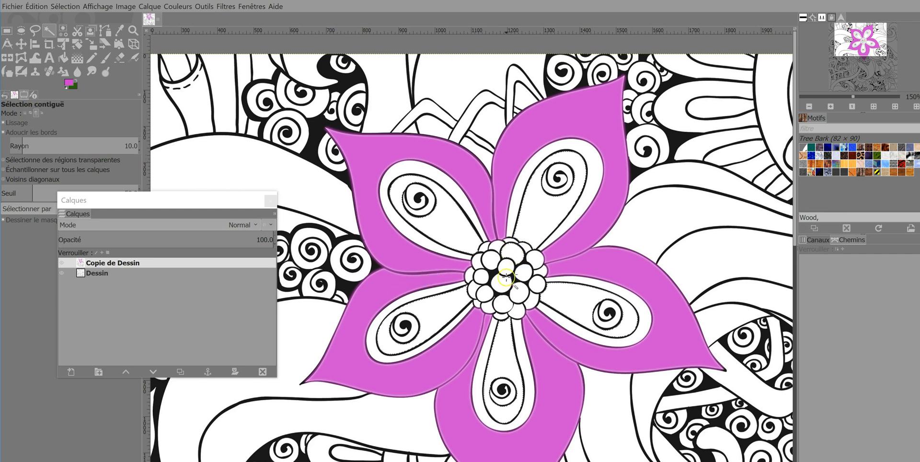
pyautogui.click(509, 251)
# Step: Create a new transparent layer named liseret petale at 80.7 opacity
pyautogui.rightClick(425, 222)
pyautogui.moveTo(443, 292)
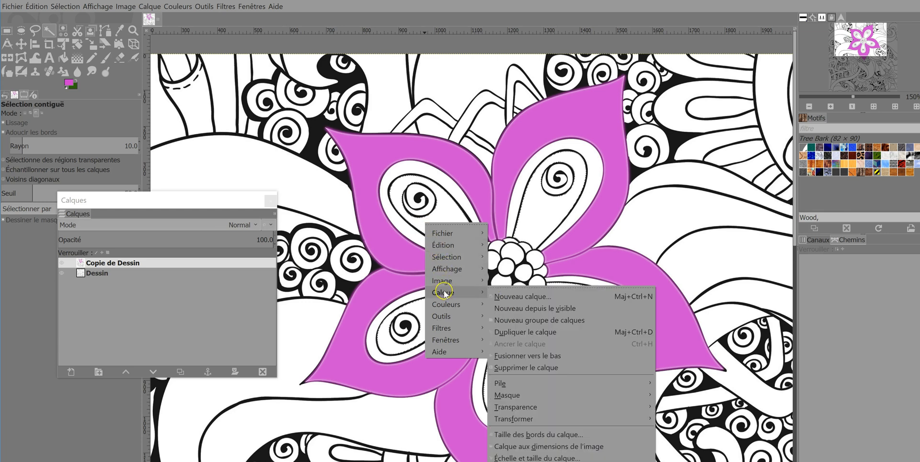
pyautogui.click(500, 297)
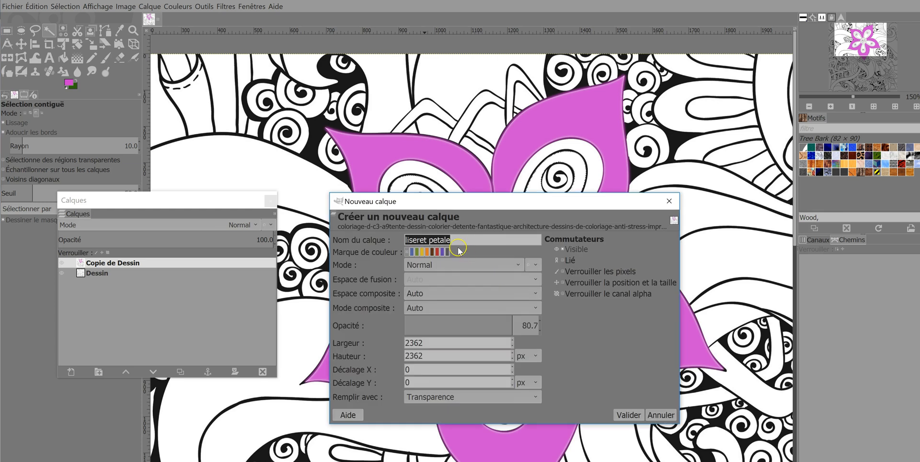
pyautogui.moveTo(452, 240); pyautogui.dragTo(393, 239)
pyautogui.click(446, 399)
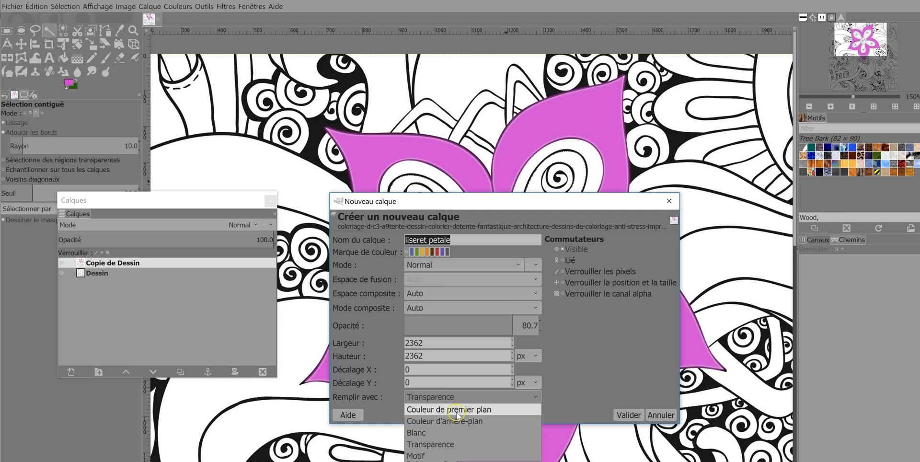
pyautogui.click(457, 445)
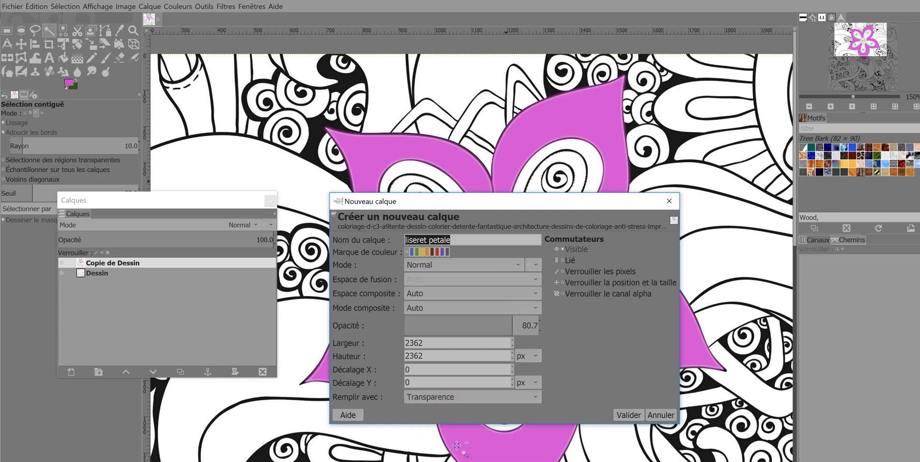
pyautogui.click(628, 415)
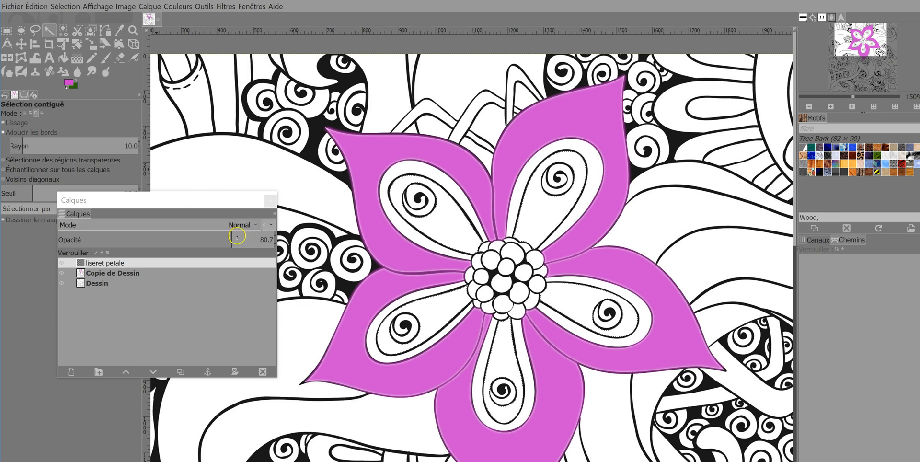
# Step: Set the foreground colour to violet 903acf and fill the selected teardrops with it at 89.8 opacity
pyautogui.click(68, 62)
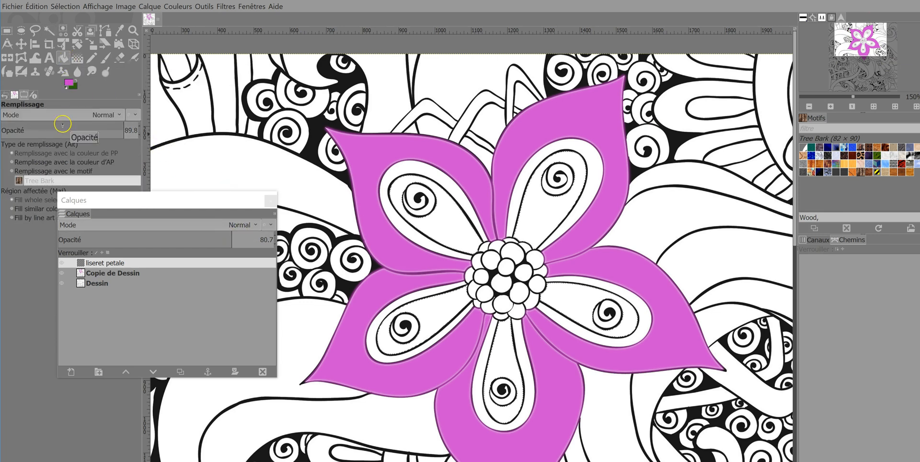
pyautogui.click(69, 83)
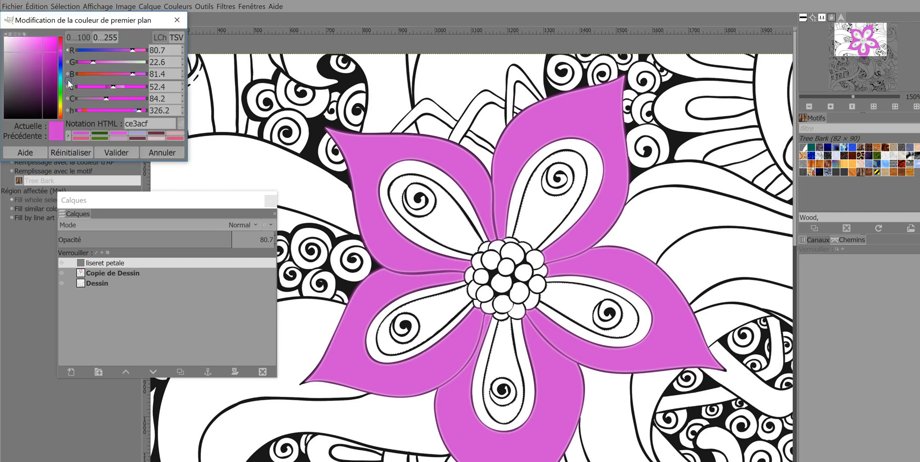
pyautogui.click(61, 57)
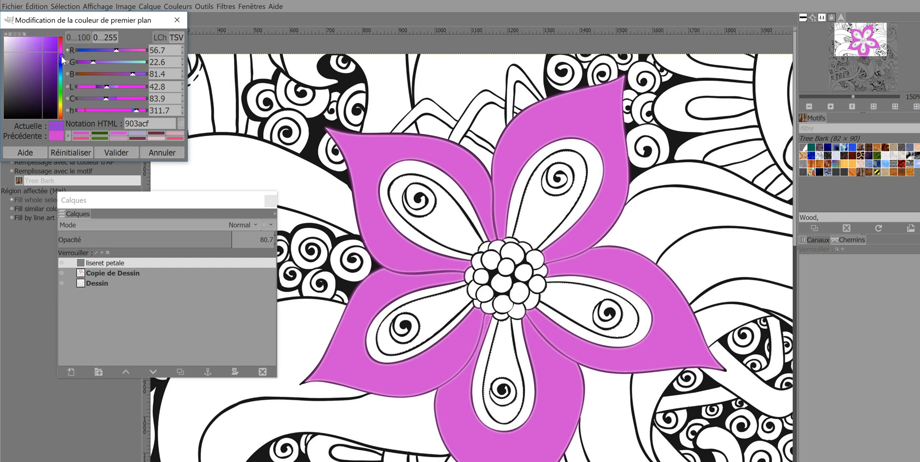
pyautogui.click(112, 151)
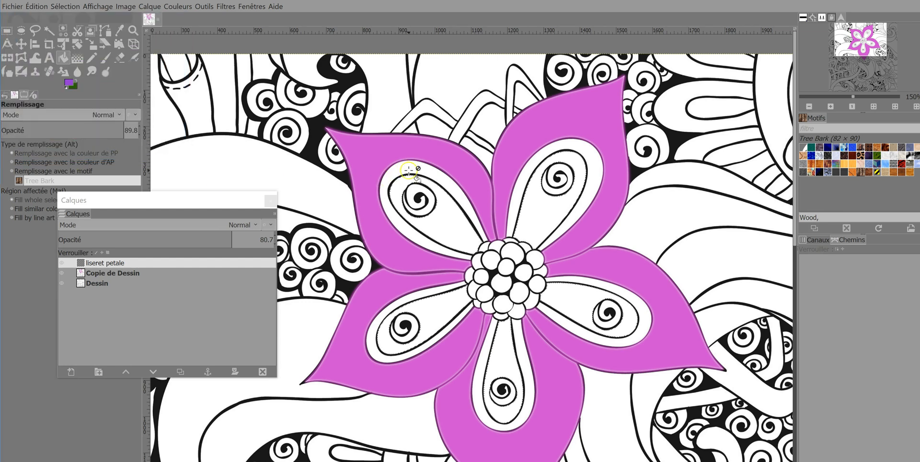
pyautogui.click(429, 226)
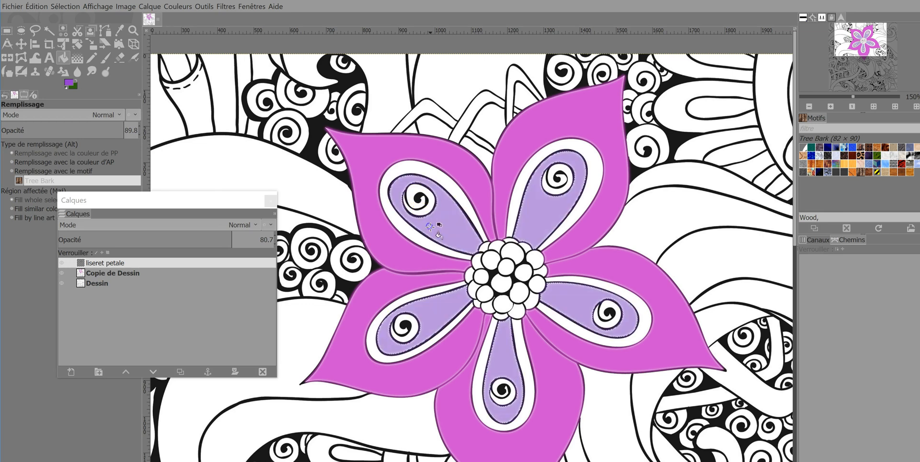
pyautogui.click(502, 233)
pyautogui.click(487, 169)
pyautogui.click(506, 257)
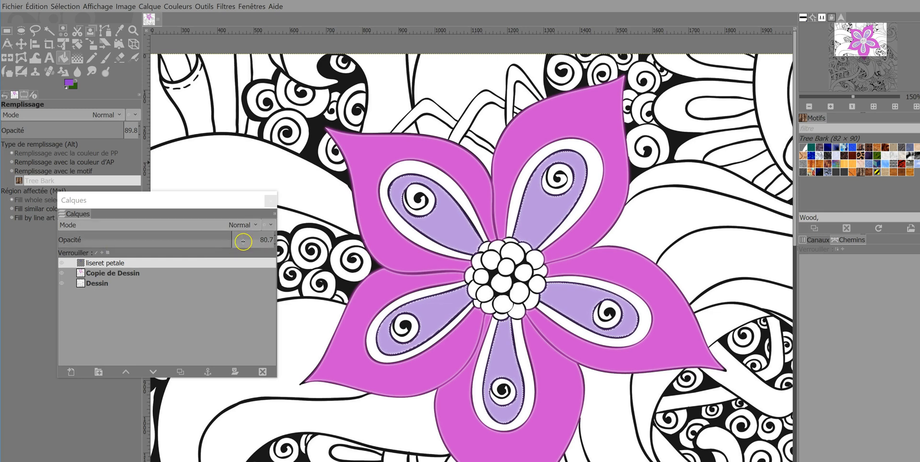
# Step: Adjust the liseret petale layer's opacity to 67.7
pyautogui.moveTo(229, 240); pyautogui.dragTo(268, 234)
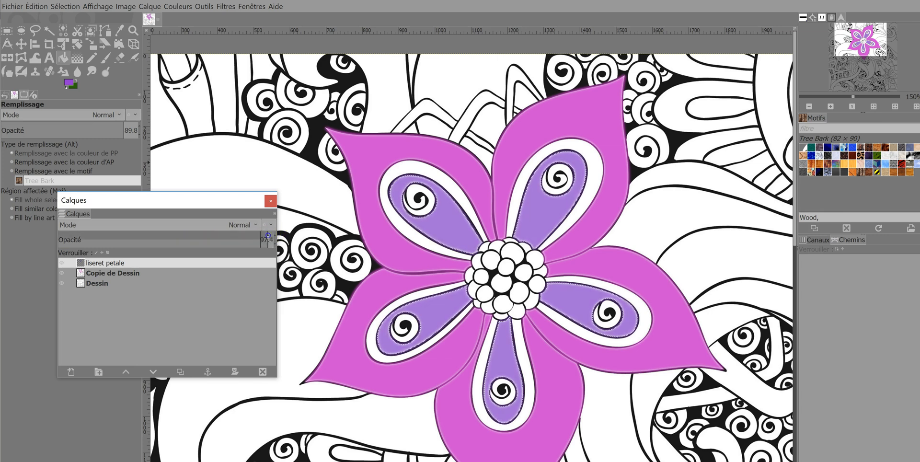
pyautogui.click(204, 235)
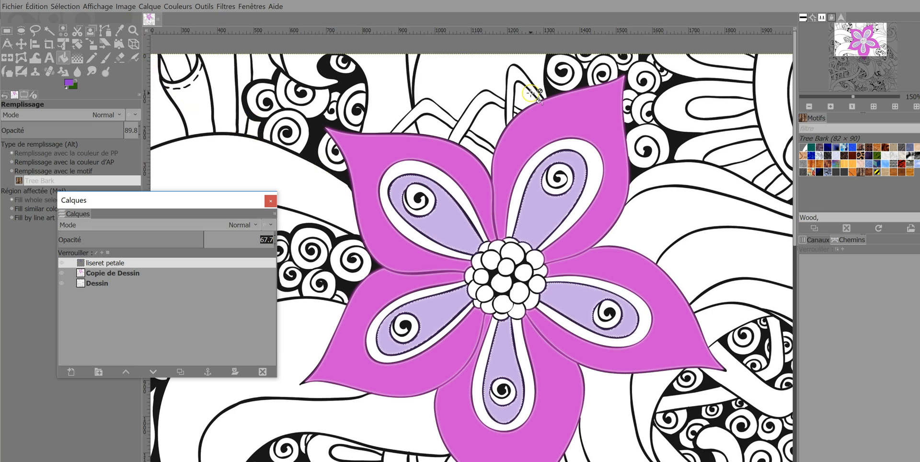
pyautogui.hotkey('ctrl', 'shift', 'a')
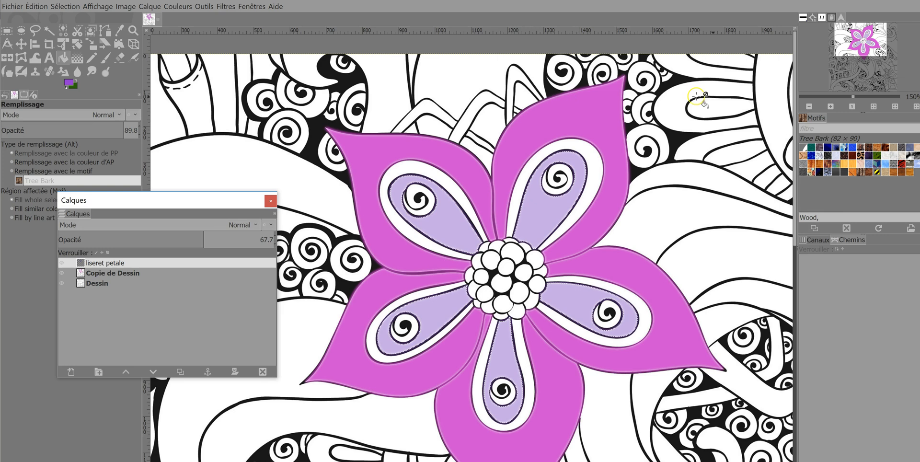
# Step: Fill the selected teardrops again with the violet foreground colour on the liseret petale layer
pyautogui.click(430, 312)
pyautogui.click(507, 209)
pyautogui.click(412, 191)
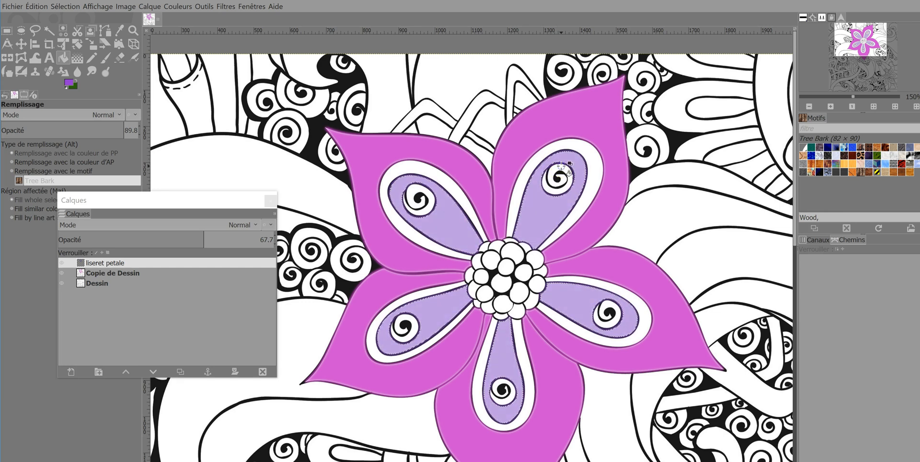
pyautogui.doubleClick(120, 263)
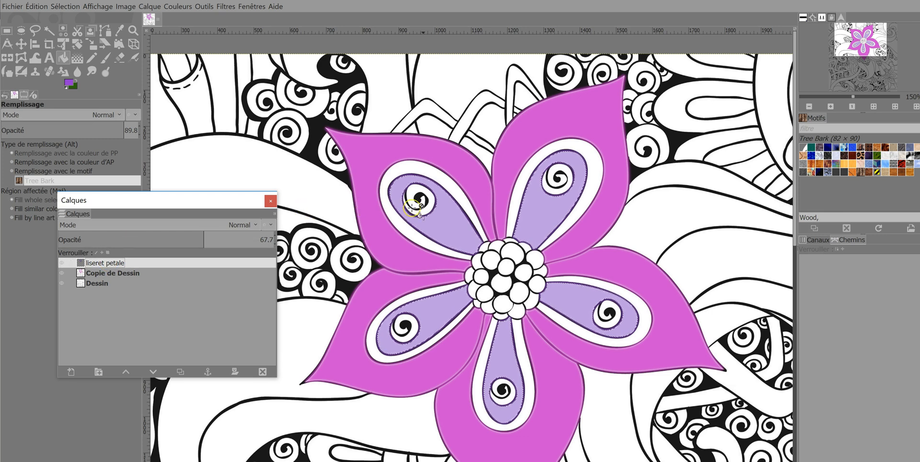
pyautogui.click(594, 159)
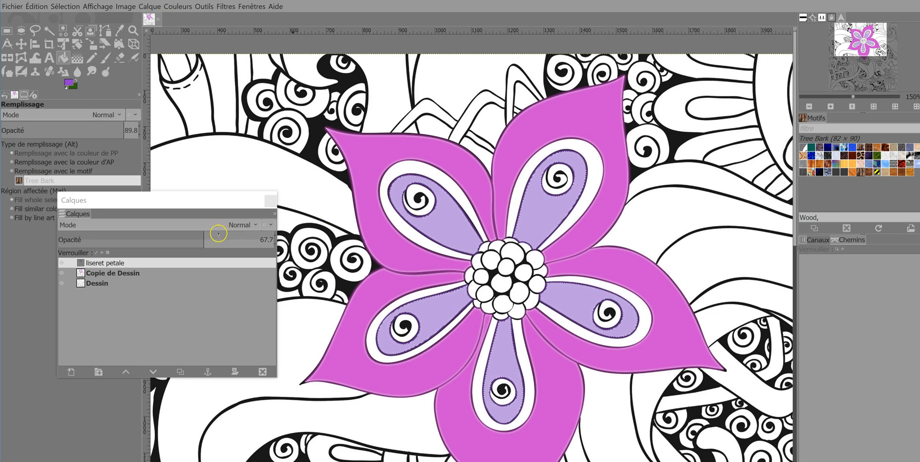
# Step: Make the Copie de Dessin layer active again and clear the teardrop selection
pyautogui.click(97, 272)
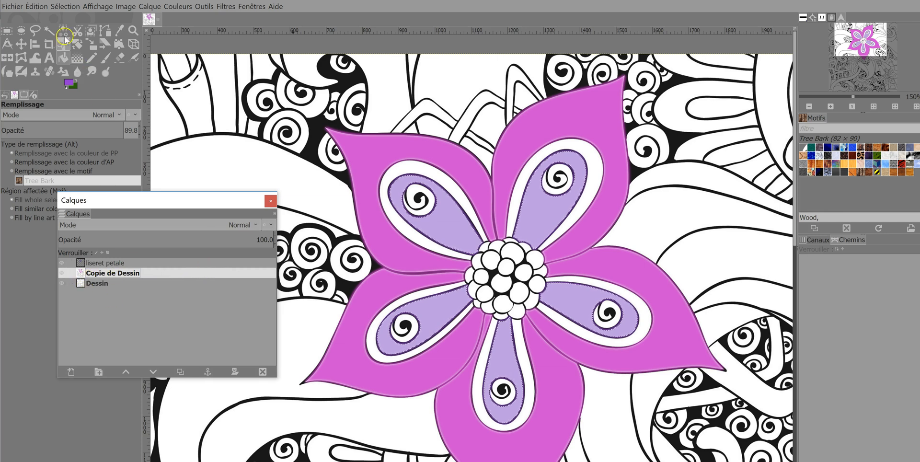
pyautogui.click(67, 6)
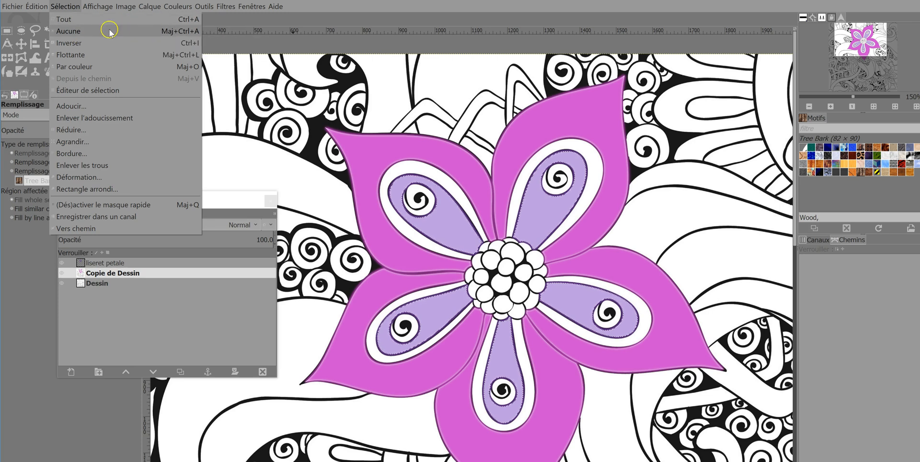
pyautogui.click(71, 31)
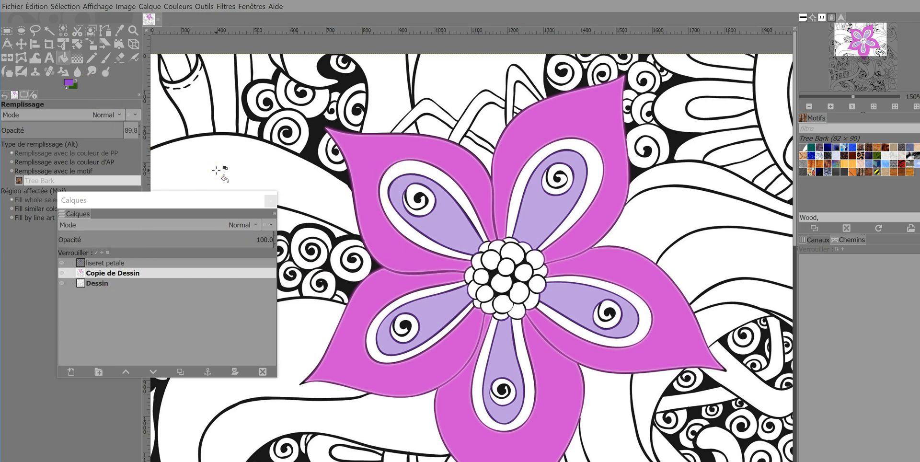
# Step: Select the white areas around the spirals inside all five petals by contiguous colour, adding each one to the selection
pyautogui.press('u')
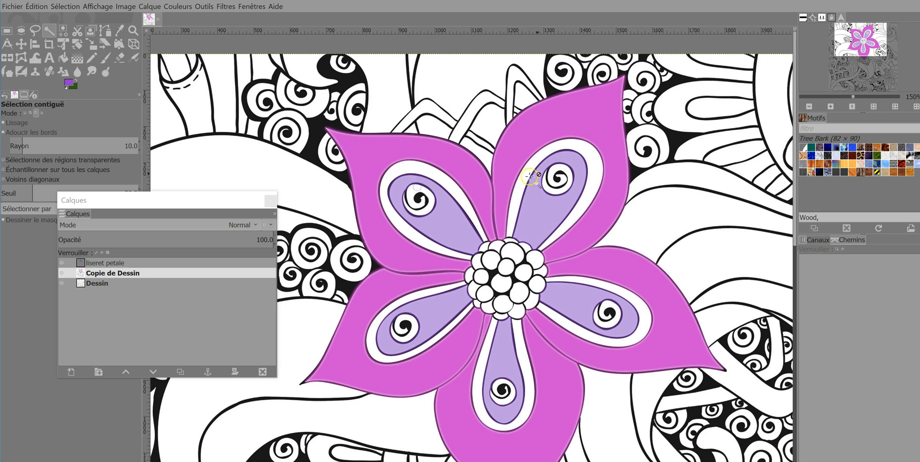
pyautogui.click(555, 169)
pyautogui.click(412, 324)
pyautogui.click(30, 113)
pyautogui.click(416, 197)
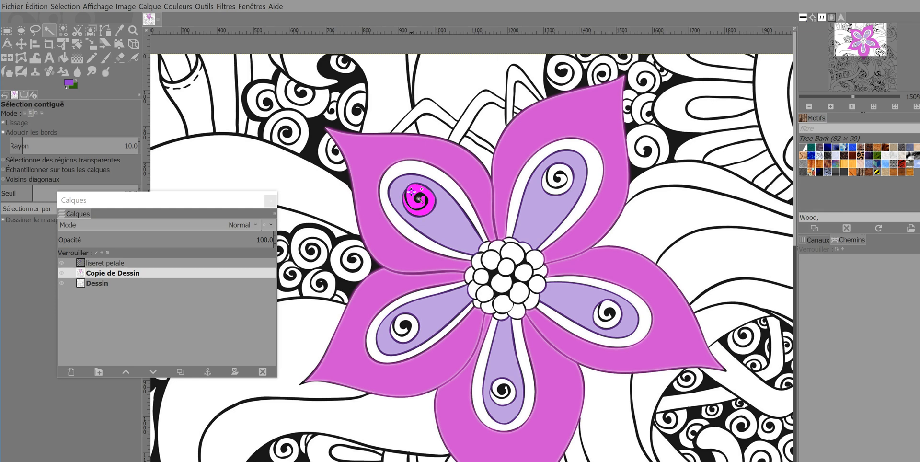
pyautogui.click(563, 167)
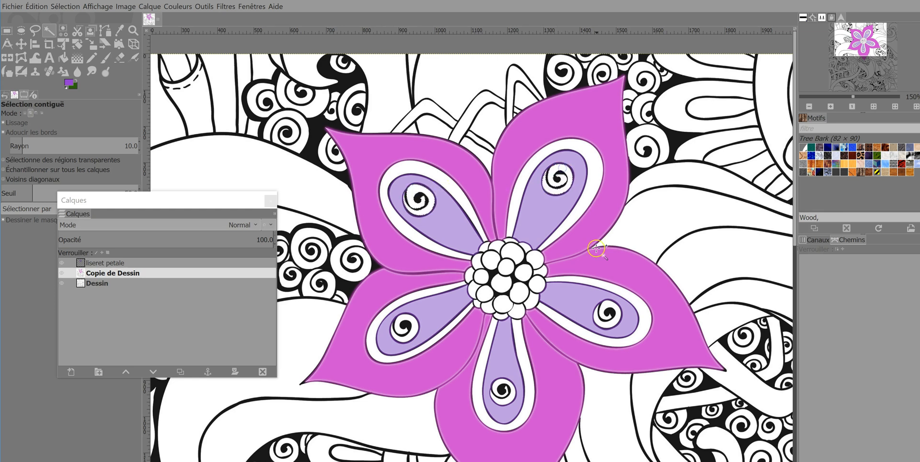
pyautogui.click(607, 304)
pyautogui.click(493, 394)
pyautogui.click(411, 329)
# Step: Create a new transparent layer named interieur pétales at 80.7 opacity
pyautogui.rightClick(401, 325)
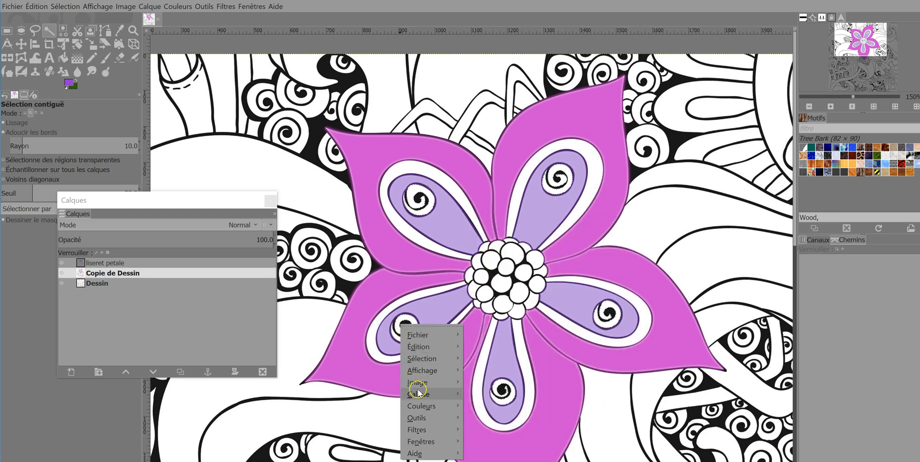
pyautogui.moveTo(419, 394)
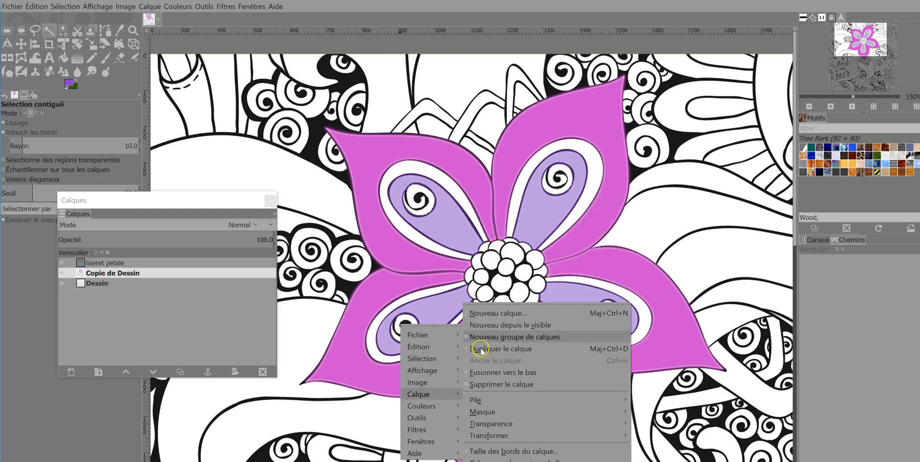
pyautogui.click(498, 313)
pyautogui.click(464, 245)
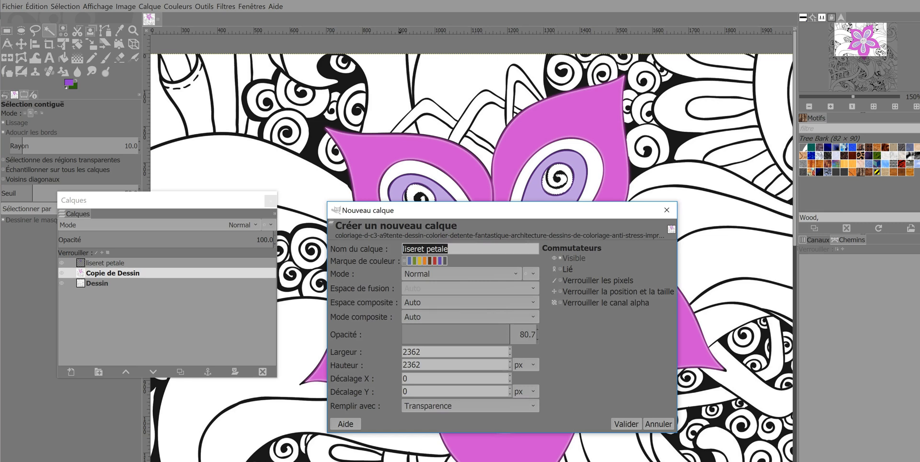
pyautogui.write('interieur')
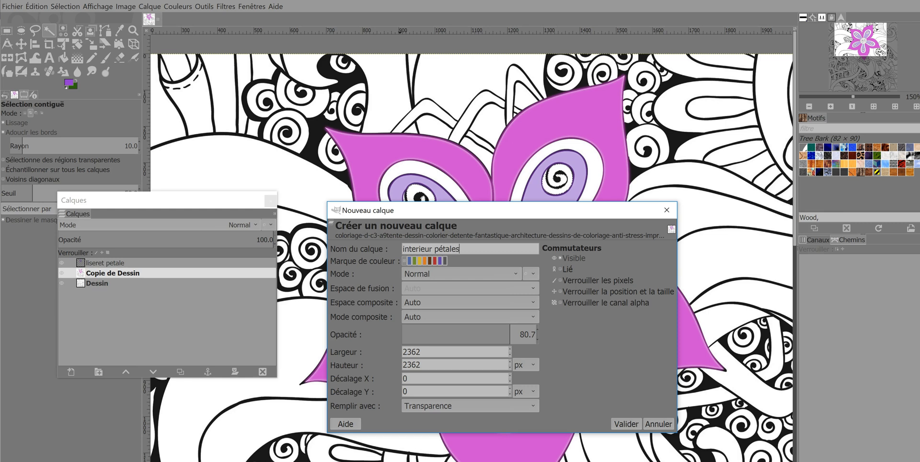
pyautogui.click(626, 424)
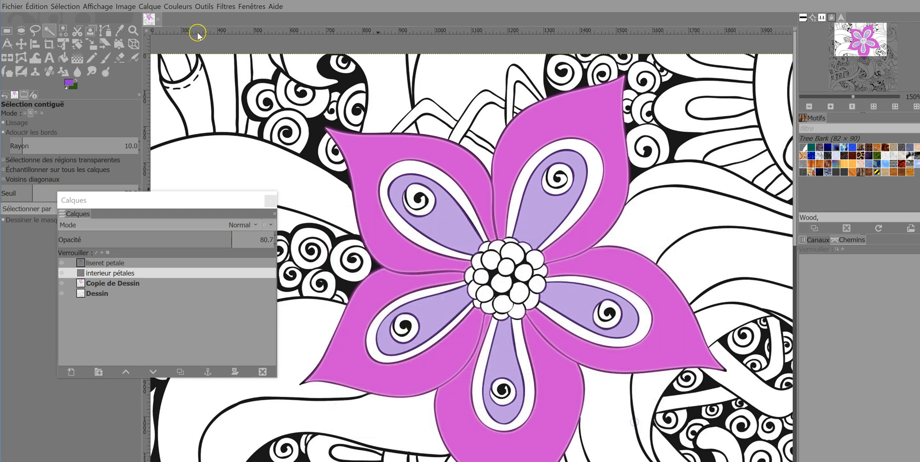
# Step: Fill the selected spiral areas on the interieur pétales layer with off-white e9ebdd, using a fill opacity of 100
pyautogui.click(69, 83)
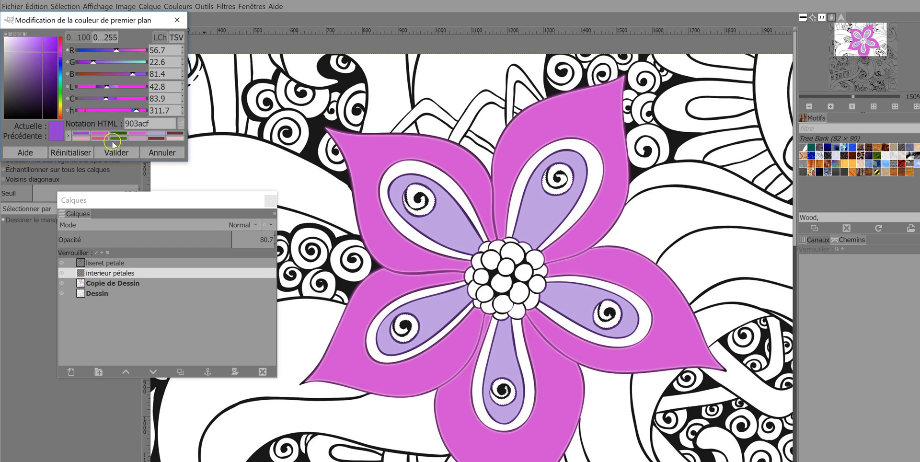
pyautogui.click(181, 16)
pyautogui.click(63, 57)
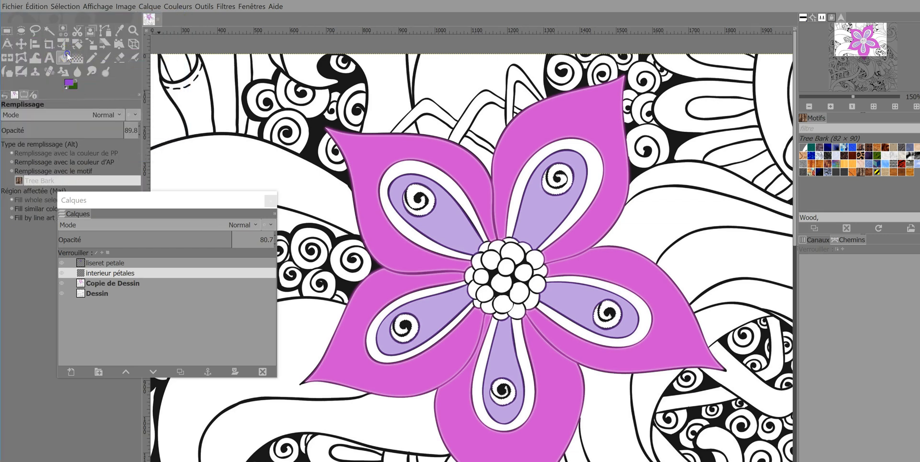
pyautogui.click(73, 82)
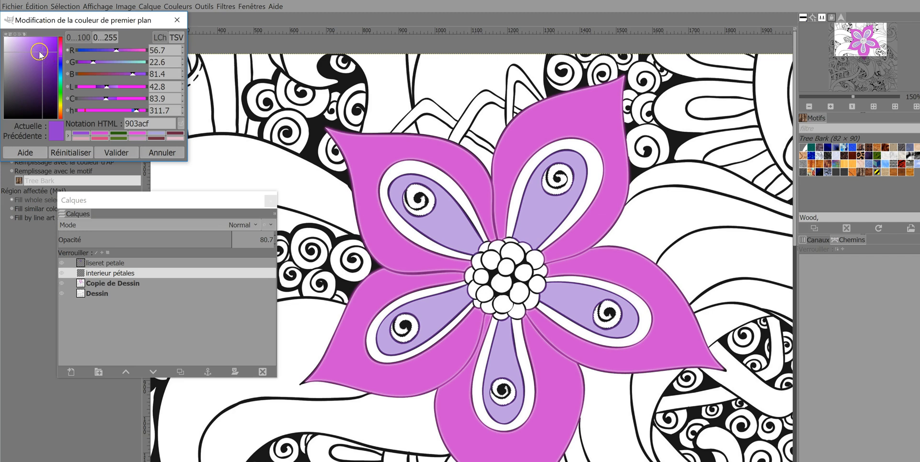
pyautogui.click(61, 102)
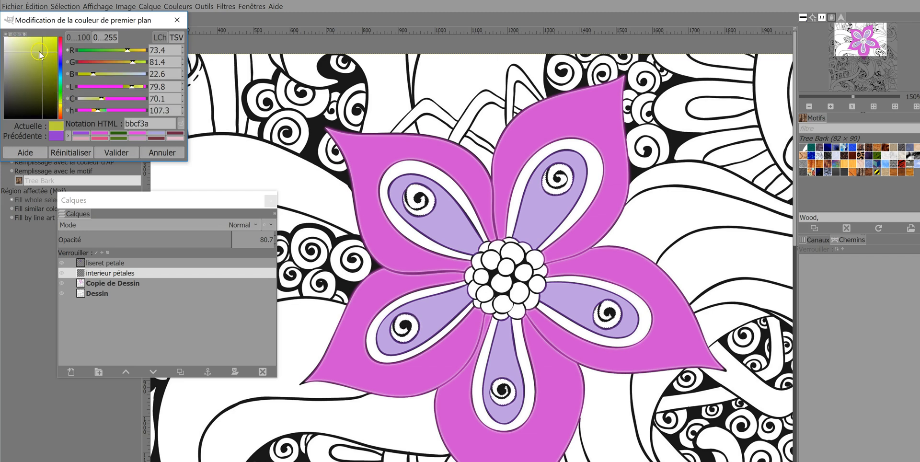
pyautogui.moveTo(41, 55); pyautogui.dragTo(7, 44)
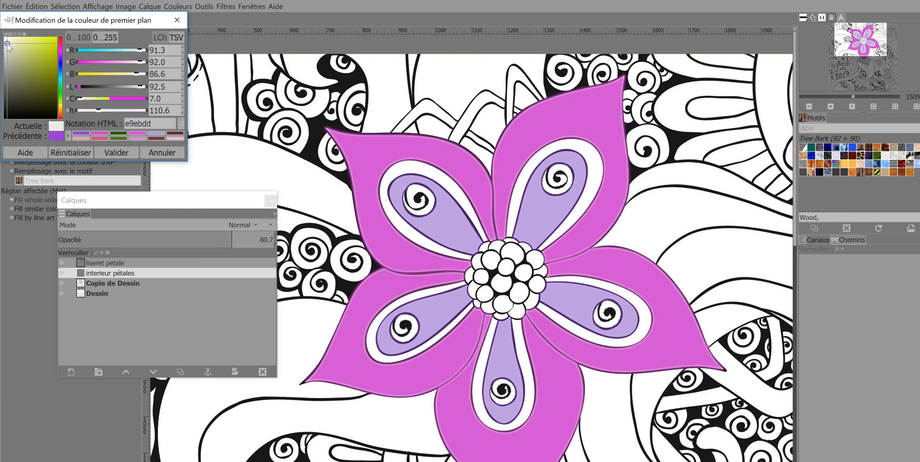
pyautogui.click(113, 151)
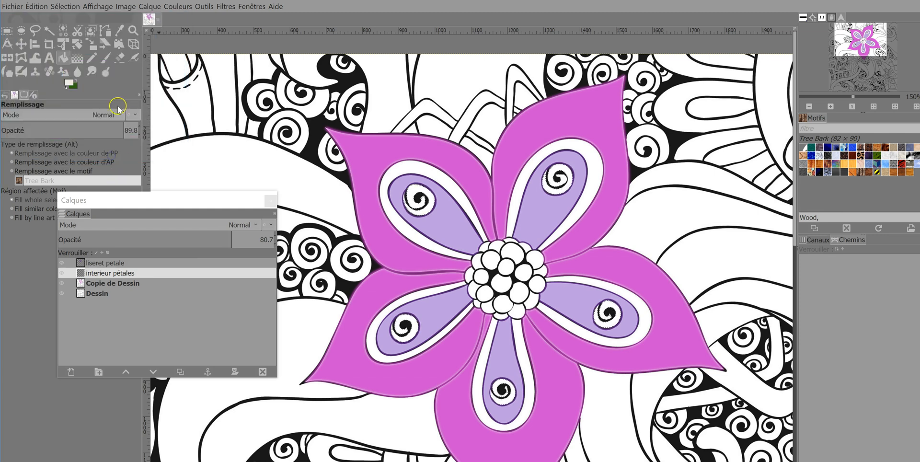
pyautogui.moveTo(120, 128); pyautogui.dragTo(146, 126)
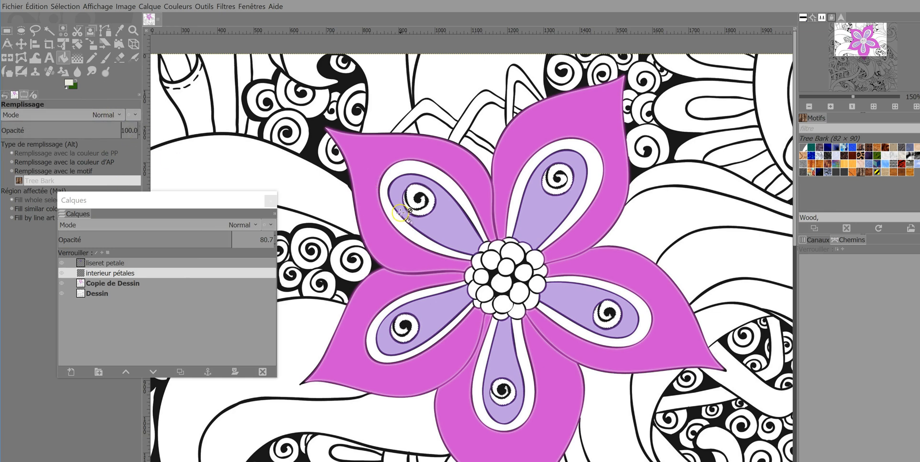
pyautogui.click(416, 199)
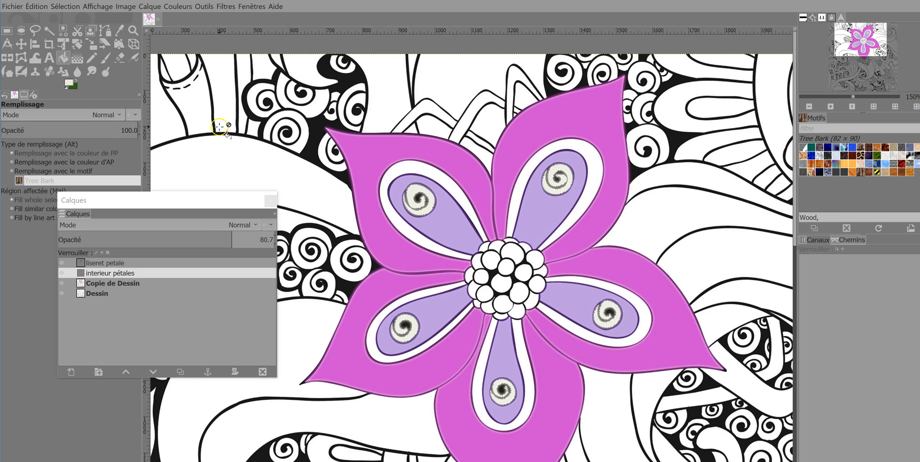
# Step: Change the foreground colour to yellow-green cae32d and refill the selected spiral areas with it
pyautogui.click(69, 82)
pyautogui.moveTo(48, 76); pyautogui.dragTo(47, 50)
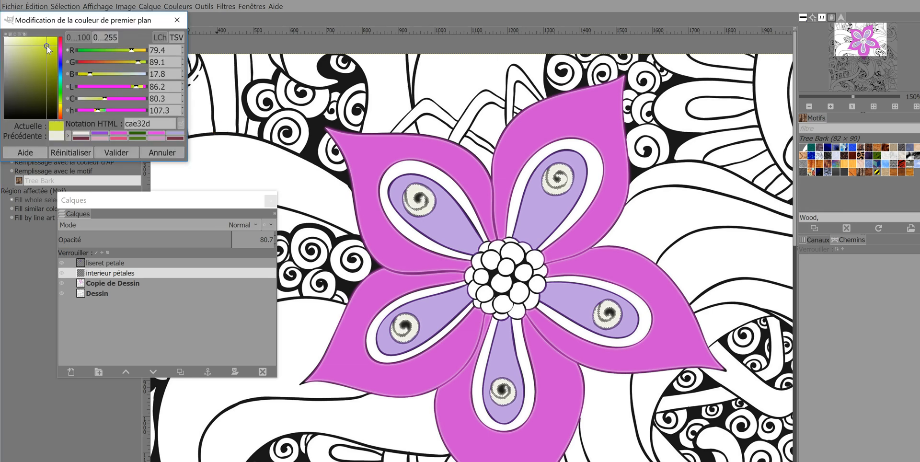
pyautogui.click(126, 148)
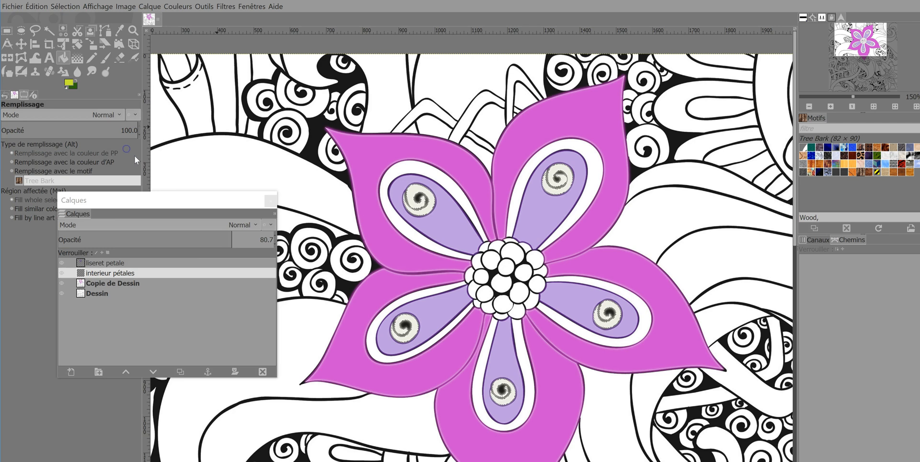
pyautogui.click(410, 191)
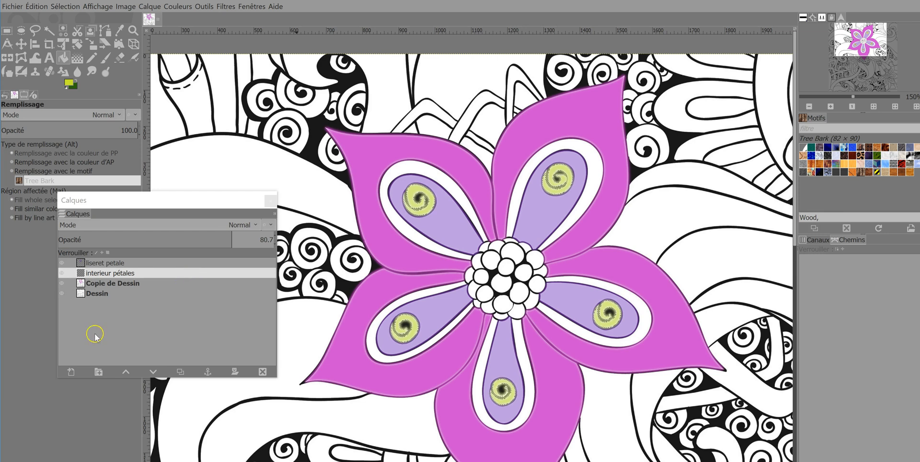
# Step: Create a layer group at the top of the layer stack and put the liseret petale and interieur pétales layers into it
pyautogui.click(98, 372)
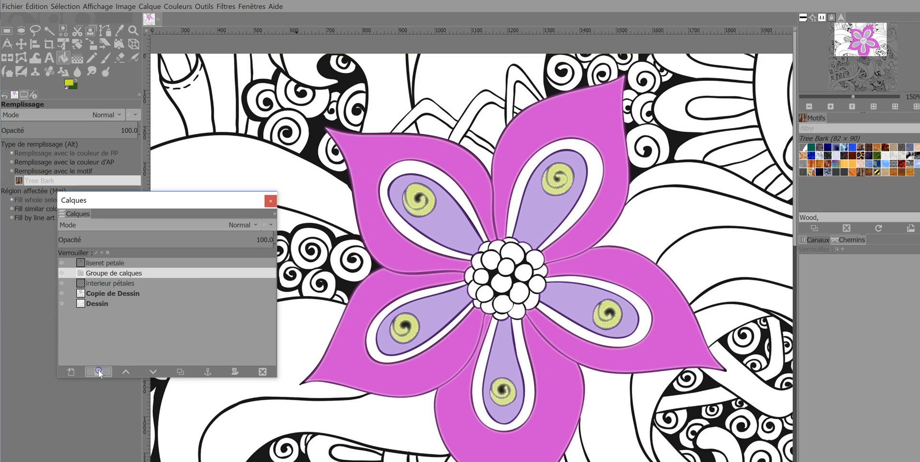
pyautogui.moveTo(111, 273); pyautogui.dragTo(108, 259)
pyautogui.moveTo(104, 285); pyautogui.dragTo(111, 265)
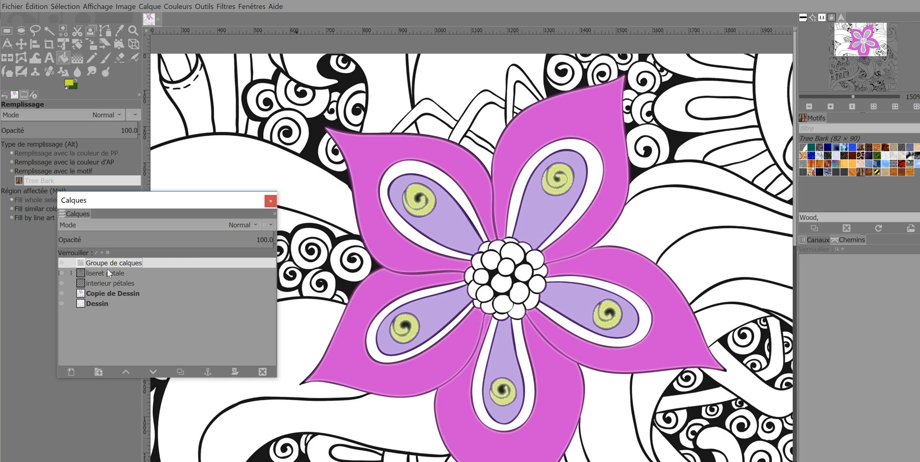
pyautogui.moveTo(96, 273); pyautogui.dragTo(99, 264)
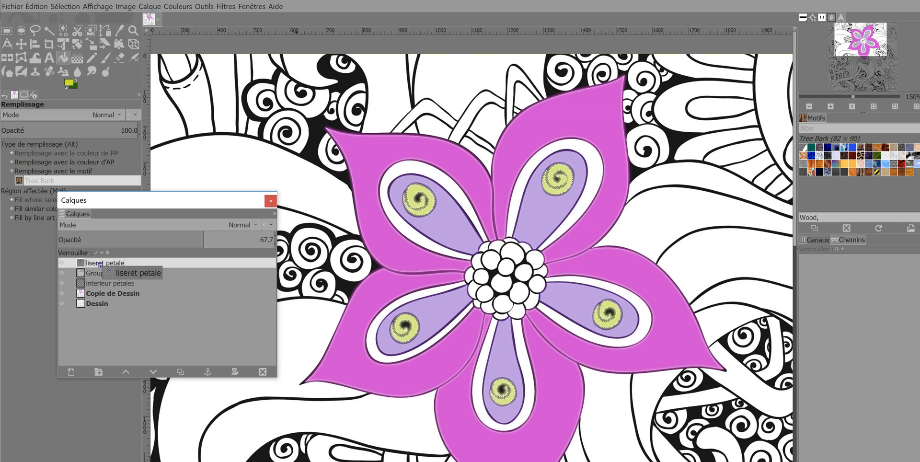
pyautogui.moveTo(101, 263)
pyautogui.mouseDown()
pyautogui.moveTo(81, 271)
pyautogui.moveTo(92, 281)
pyautogui.moveTo(119, 271)
pyautogui.moveTo(91, 275)
pyautogui.mouseUp()
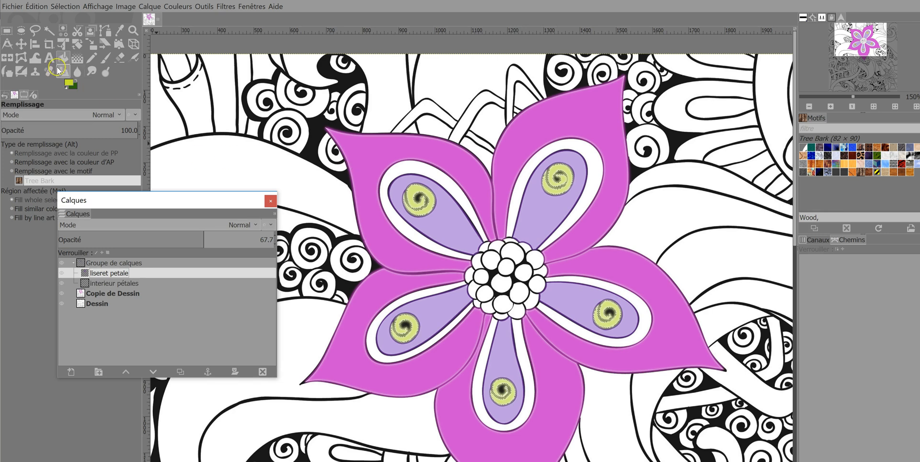
# Step: Hide and show the layer group to compare the flower with and without its violet and yellow-green fills
pyautogui.click(107, 272)
pyautogui.click(62, 263)
pyautogui.click(62, 261)
pyautogui.click(62, 262)
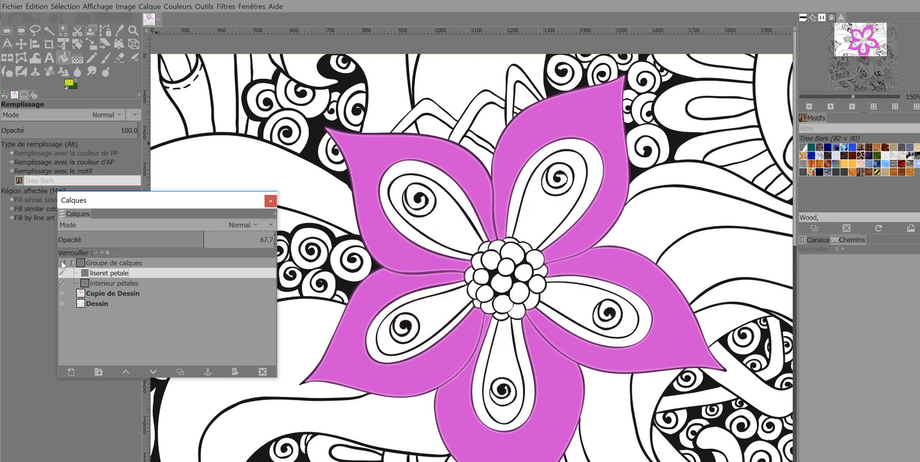
pyautogui.click(61, 262)
pyautogui.click(108, 276)
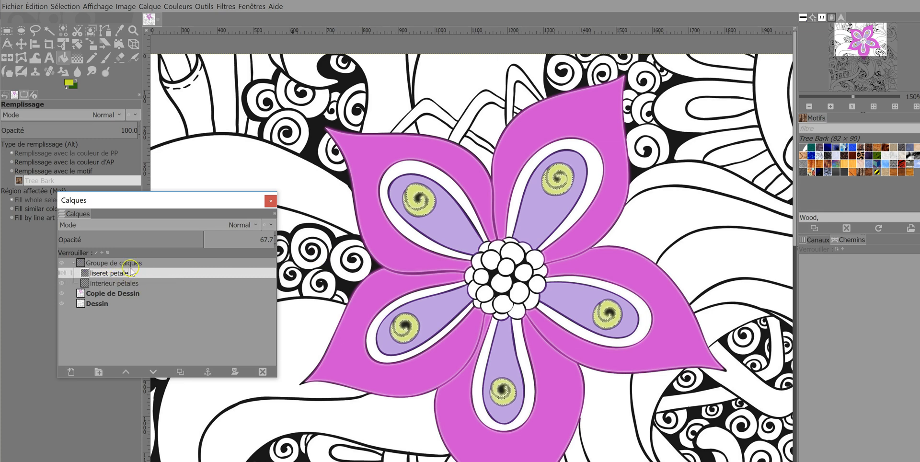
pyautogui.click(61, 261)
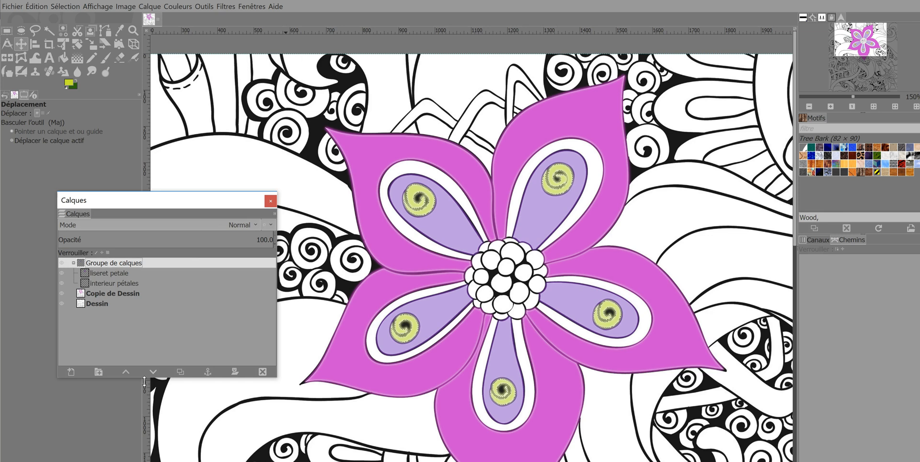
# Step: Try opacities of 100 and 20 on the interieur pétales layer inside the group
pyautogui.click(133, 283)
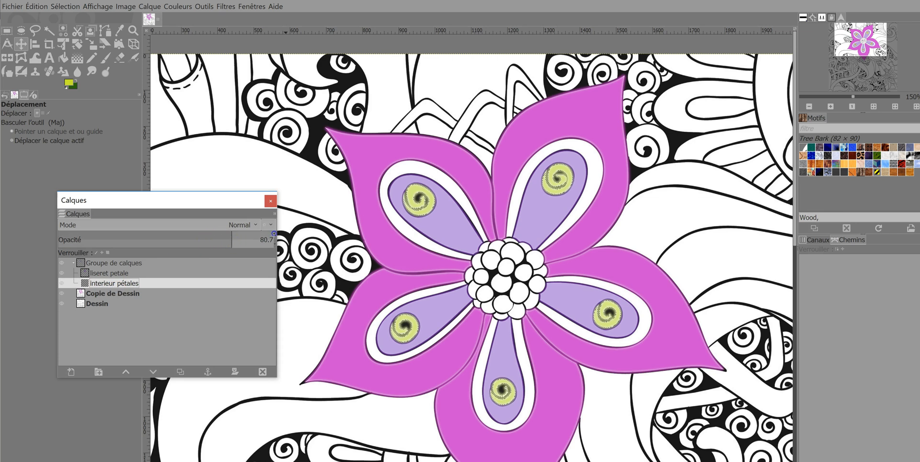
pyautogui.moveTo(222, 247); pyautogui.dragTo(266, 236)
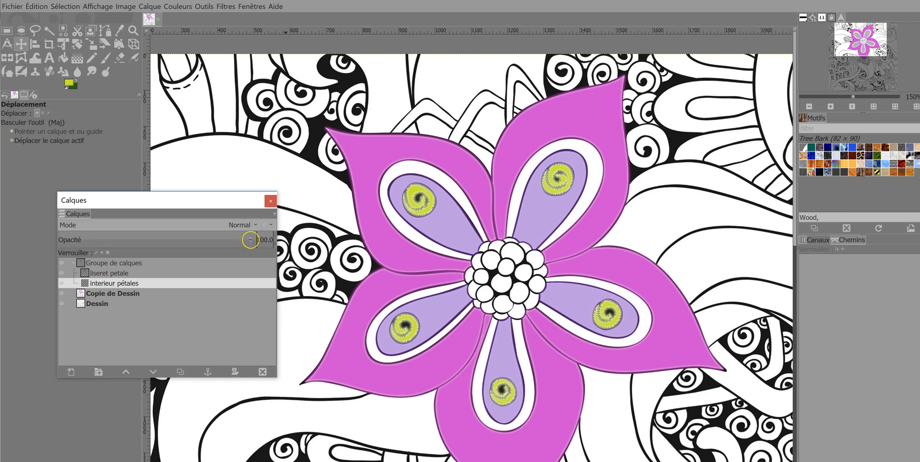
pyautogui.moveTo(254, 239); pyautogui.dragTo(176, 240)
pyautogui.doubleClick(261, 240)
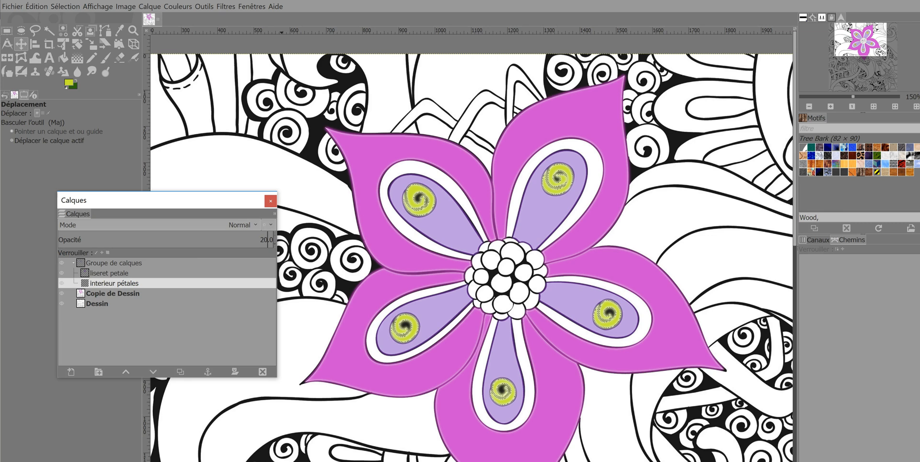
pyautogui.write('20')
pyautogui.press('Return')
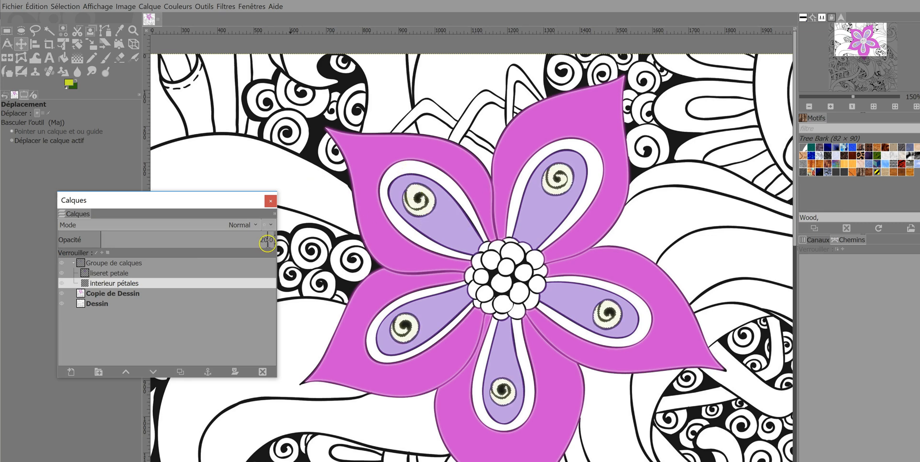
# Step: Set the opacity of the interieur pétales layer to 100
pyautogui.doubleClick(264, 240)
pyautogui.write('10')
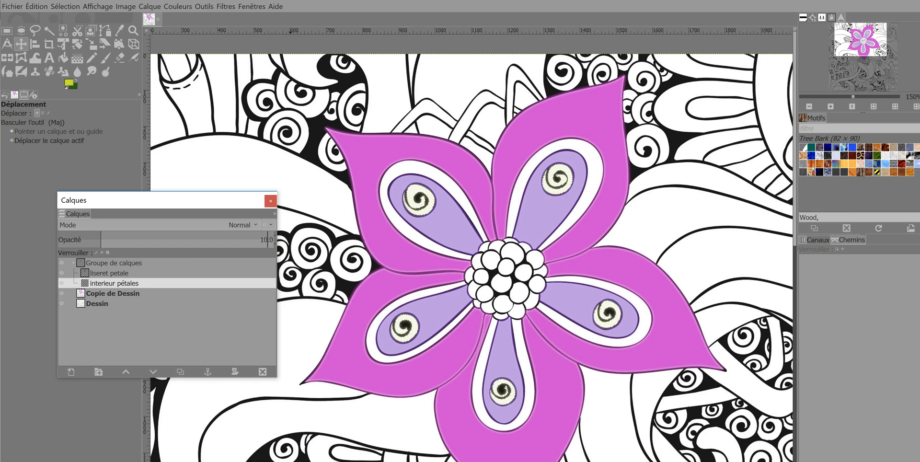
pyautogui.write('0')
pyautogui.press('Return')
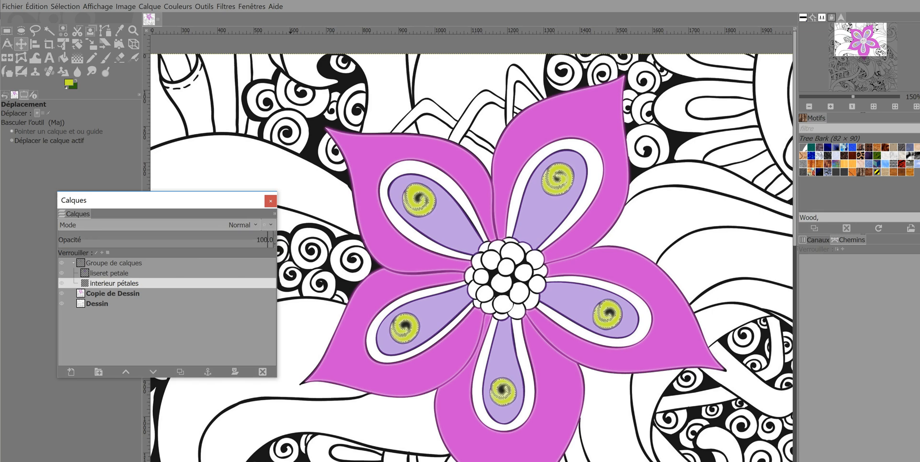